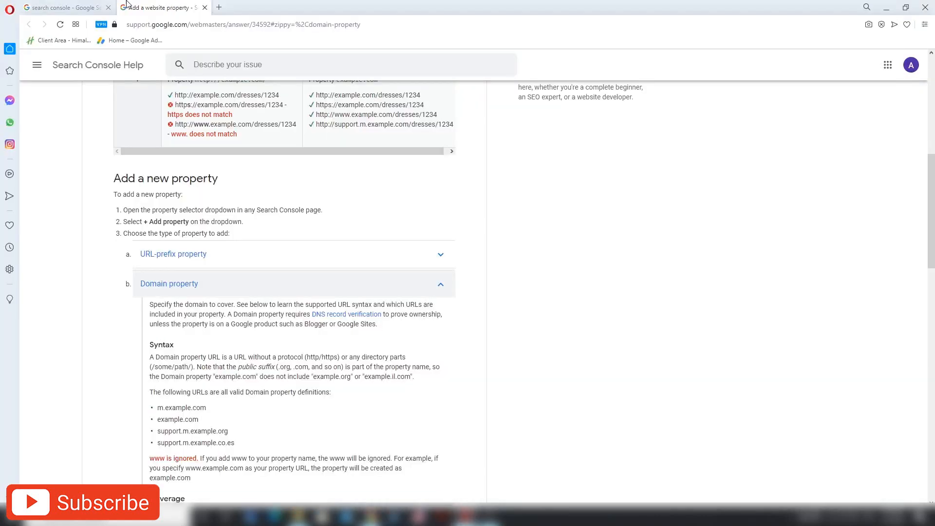
# - Open the 'Google Search Console tool' result and choose Start now to reach the bbsresult.com Overview
pyautogui.click(88, 6)
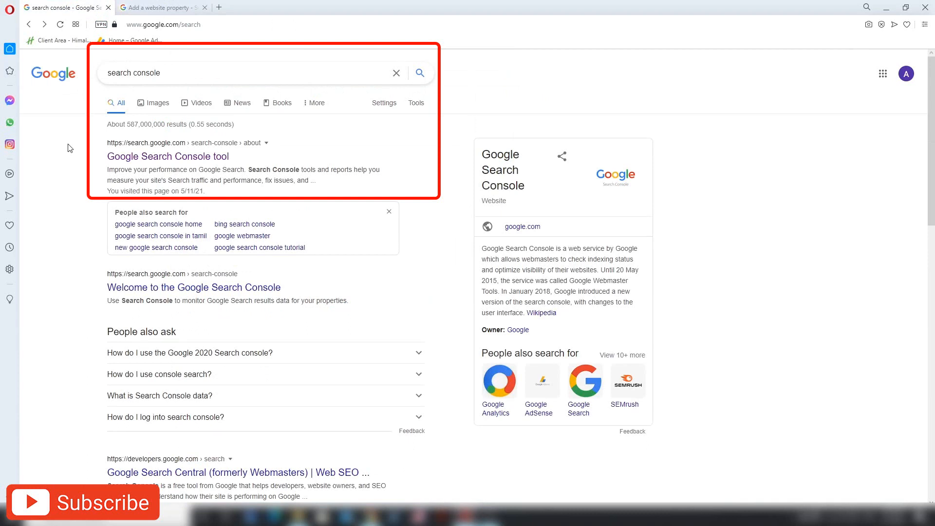
pyautogui.click(223, 73)
pyautogui.click(51, 126)
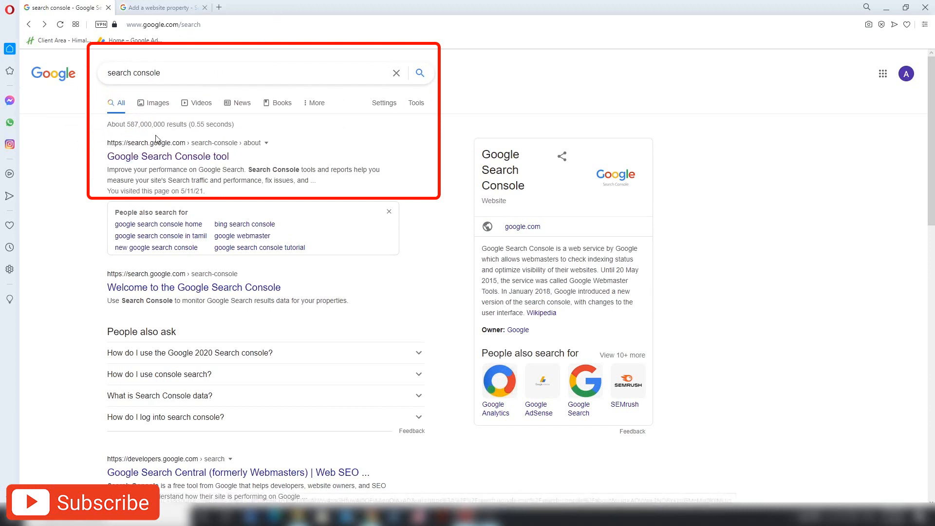
pyautogui.click(158, 162)
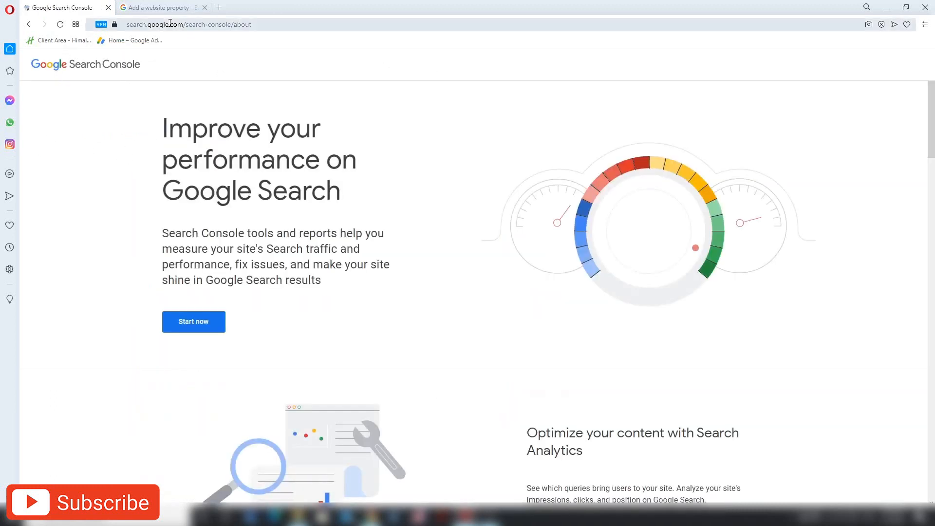
pyautogui.moveTo(125, 25); pyautogui.dragTo(261, 26)
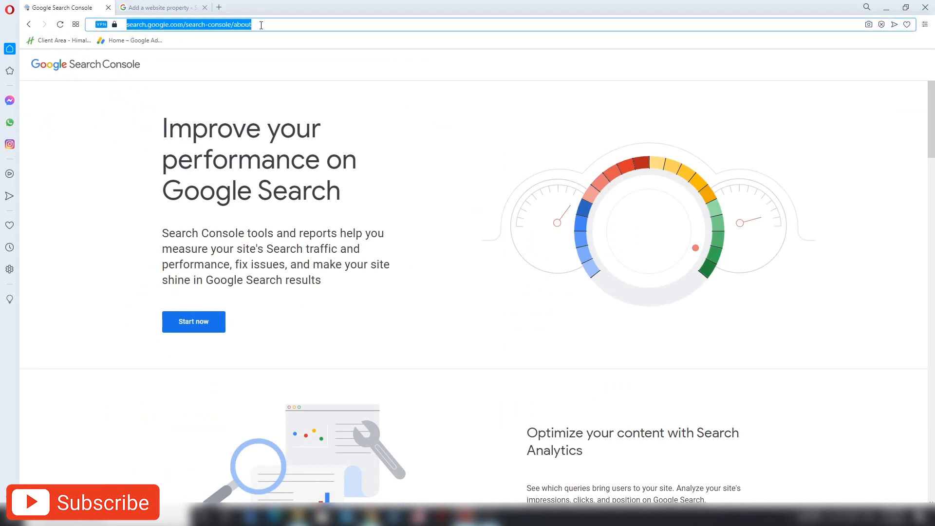
pyautogui.click(236, 74)
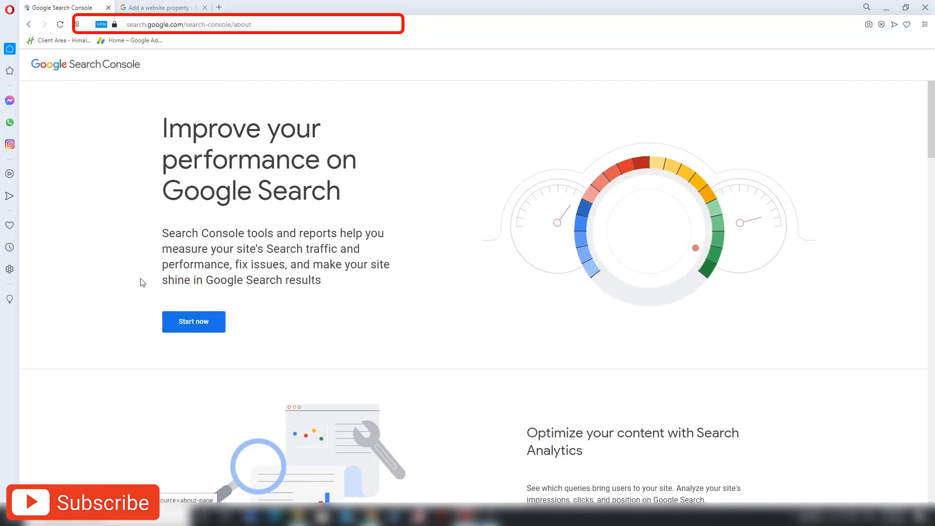
pyautogui.click(199, 331)
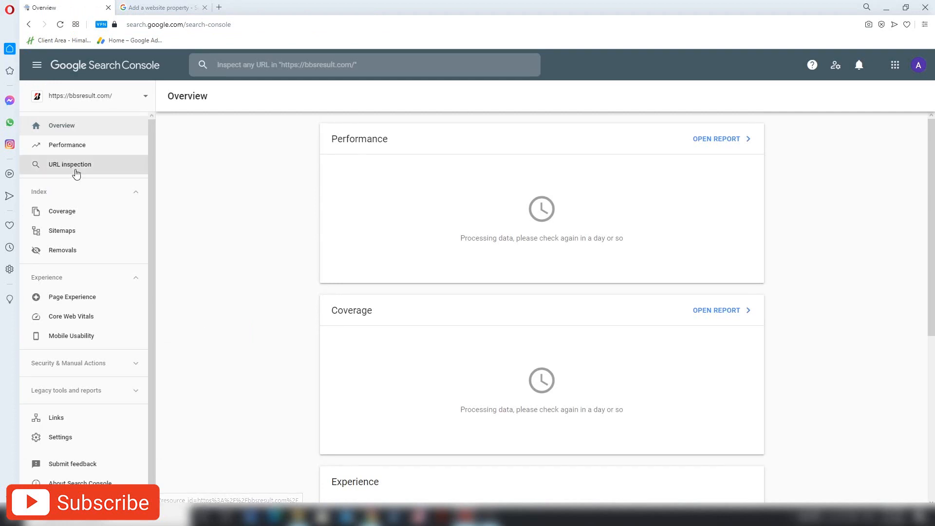
# - Choose Add property from the sidebar's property list
pyautogui.click(127, 95)
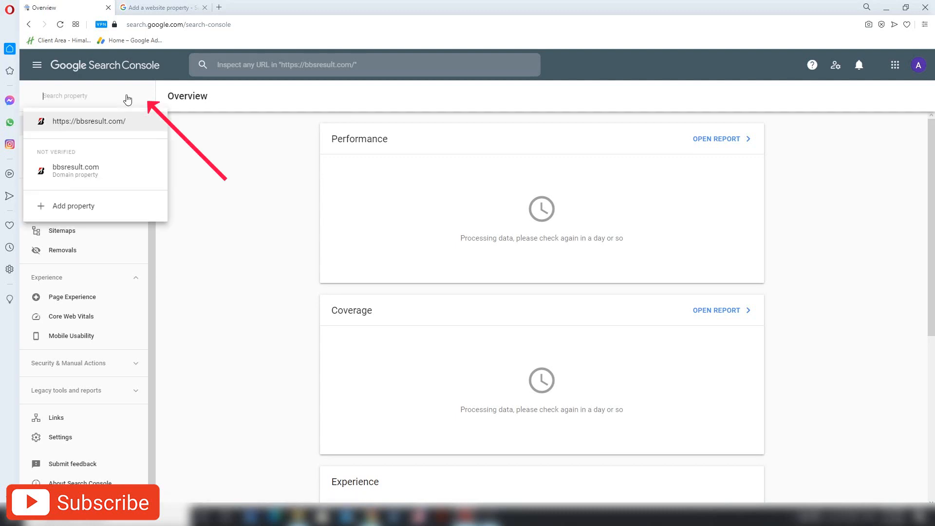
pyautogui.click(76, 207)
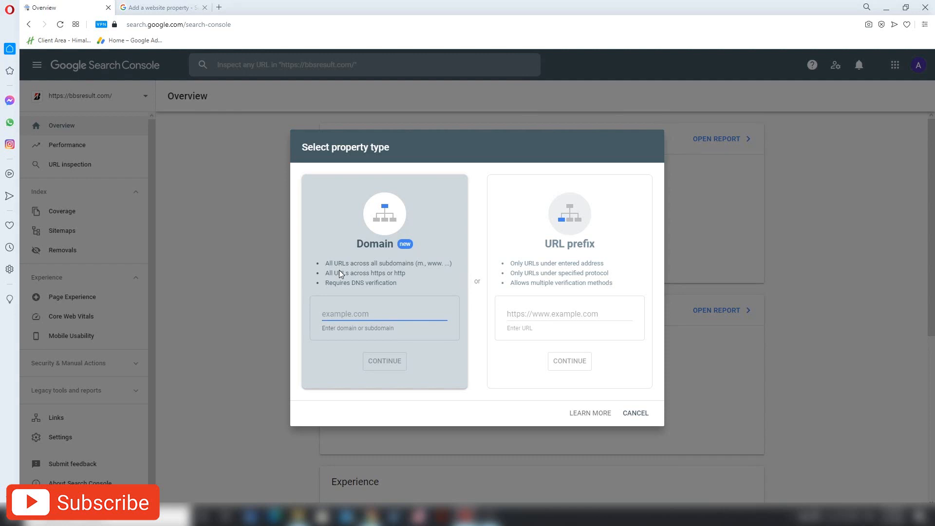
# - Load bbsresult.com in a new browser tab
pyautogui.click(219, 8)
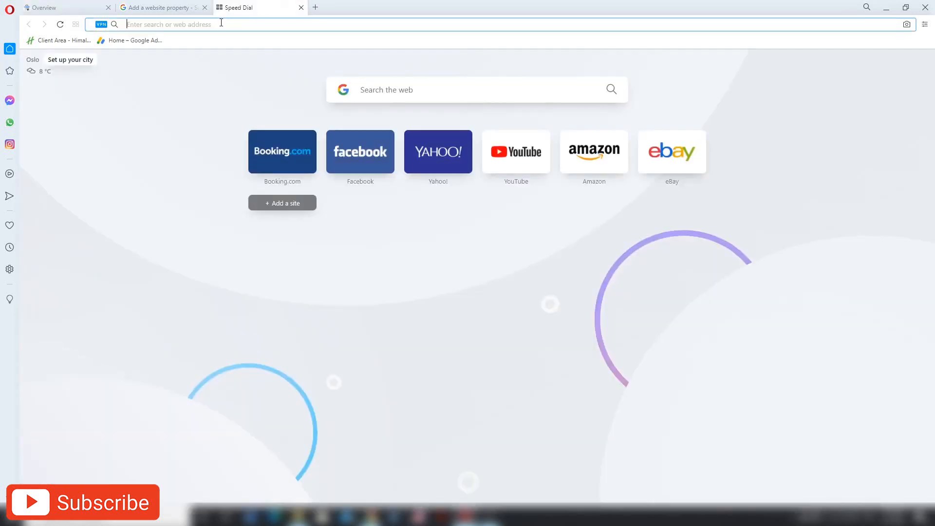
pyautogui.write('bbs')
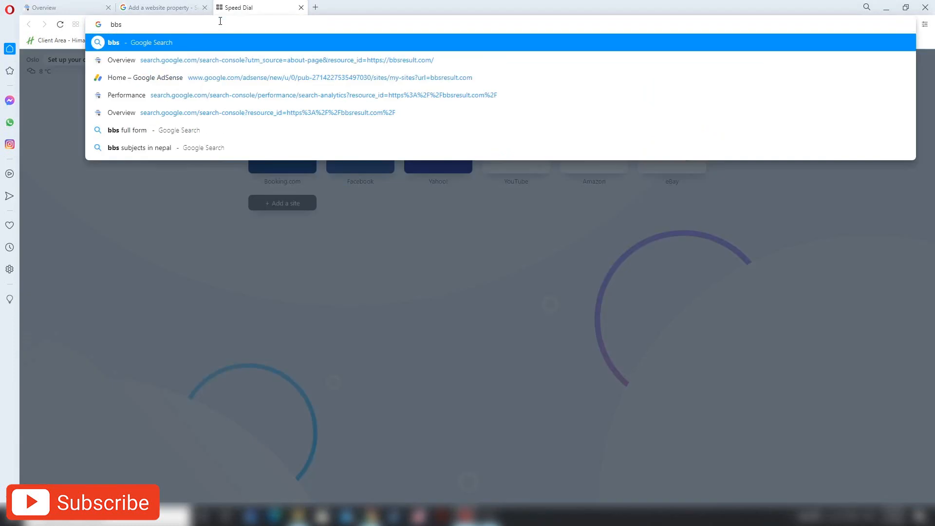
pyautogui.write('res')
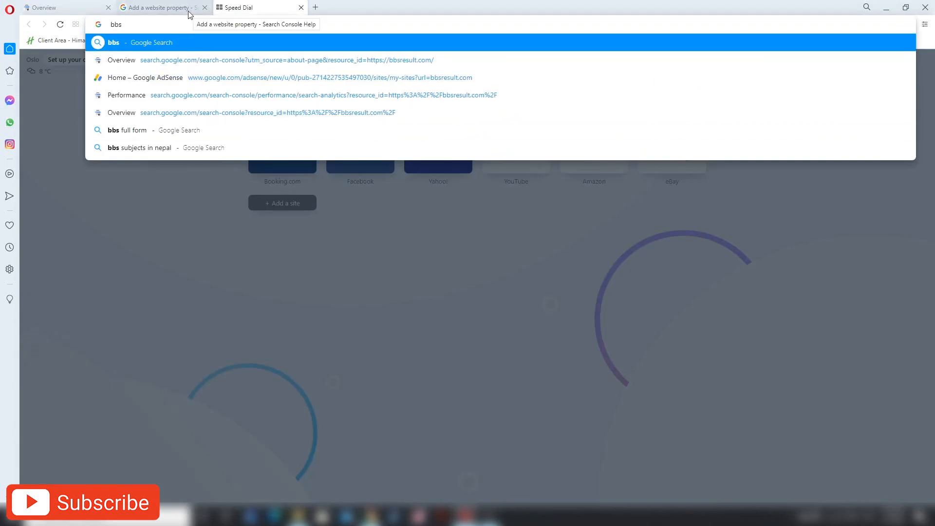
pyautogui.write('ult.com')
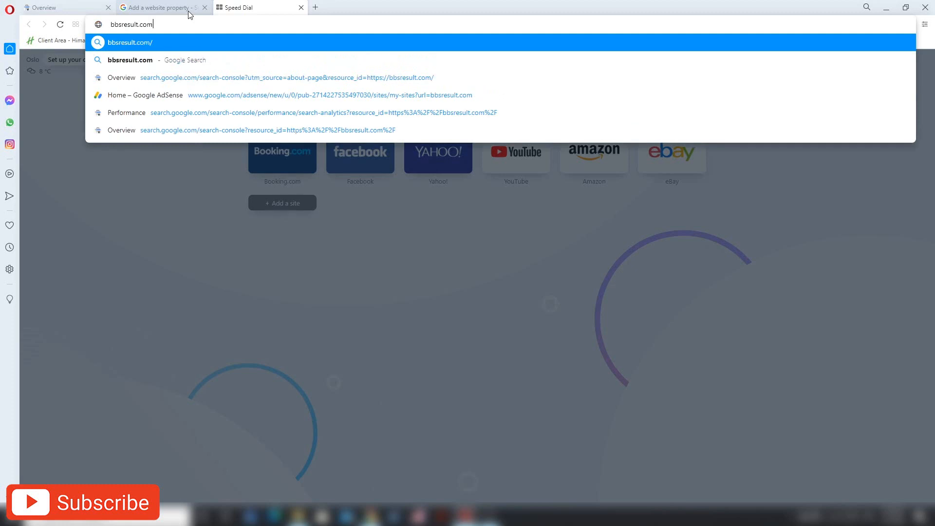
pyautogui.press('Return')
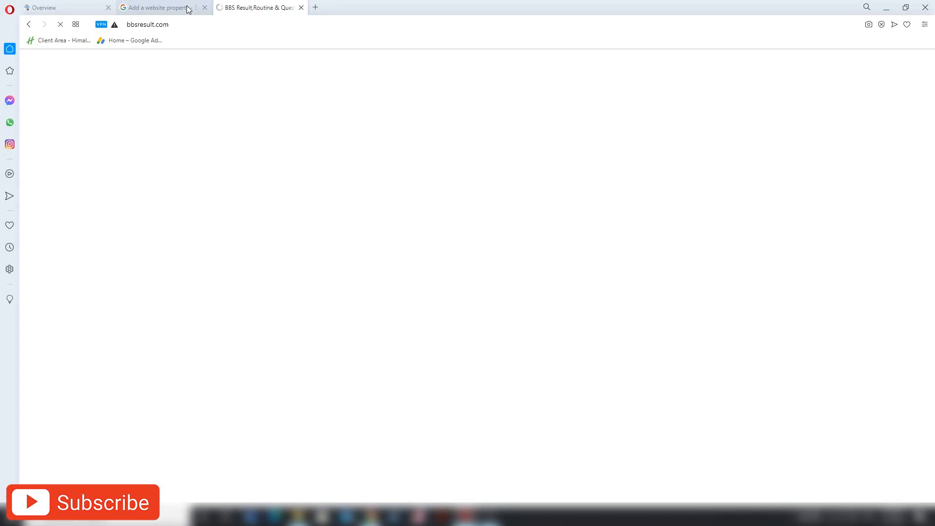
# - Copy the site's address and return to Search Console's URL prefix field
pyautogui.click(186, 26)
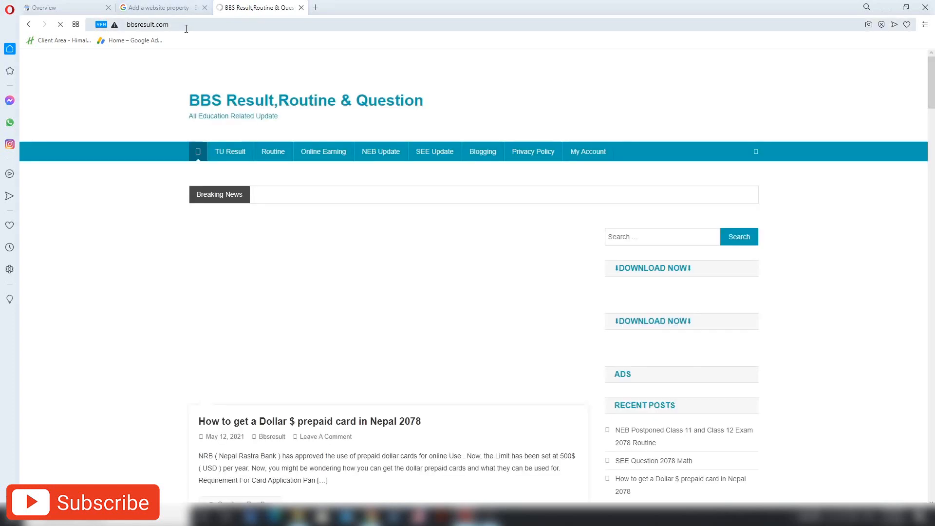
pyautogui.rightClick(160, 27)
pyautogui.click(169, 66)
pyautogui.click(64, 8)
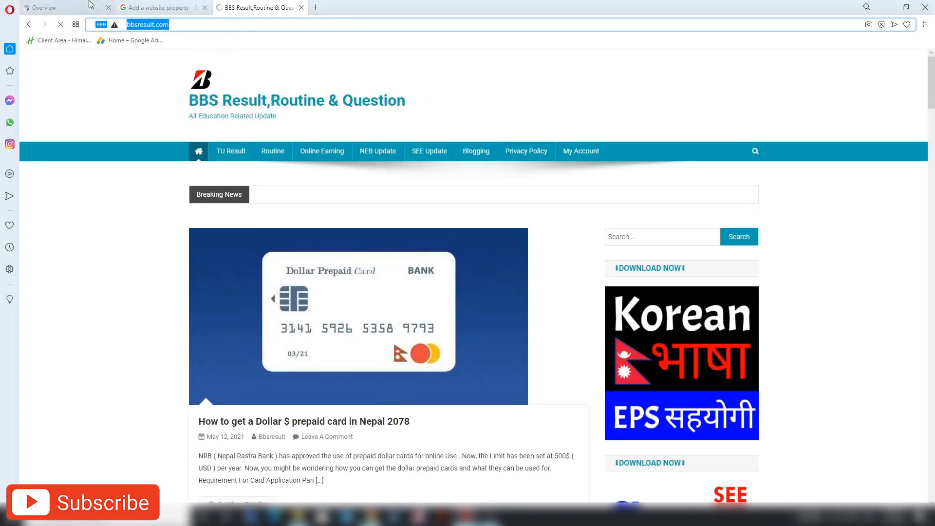
pyautogui.click(528, 312)
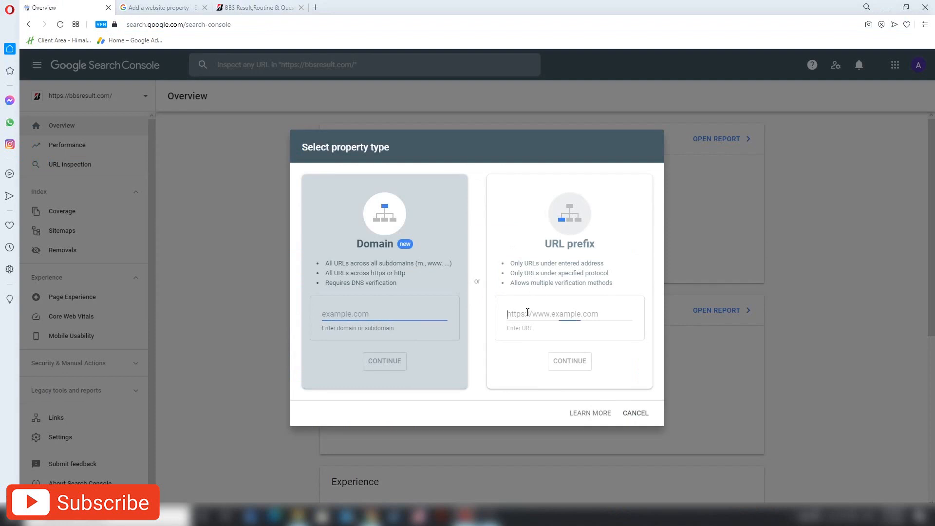
pyautogui.hotkey('ctrl', 'v')
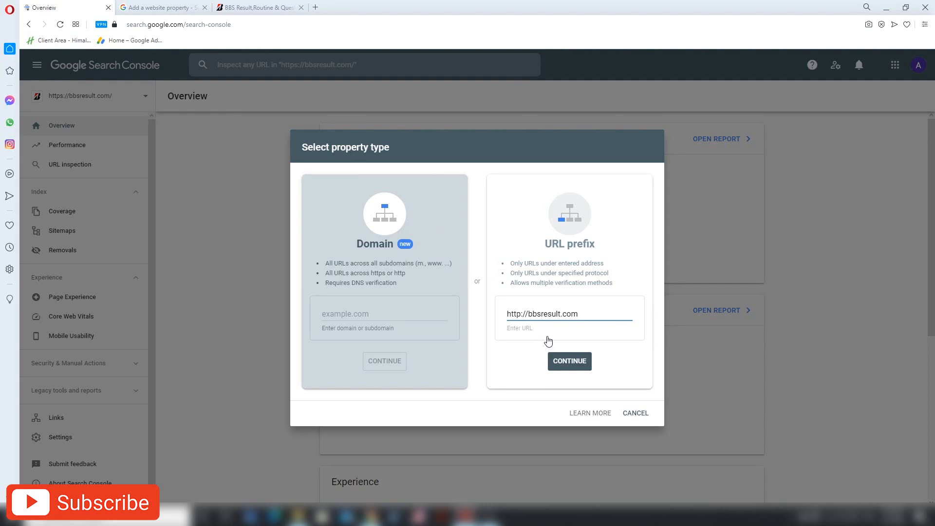
pyautogui.click(573, 365)
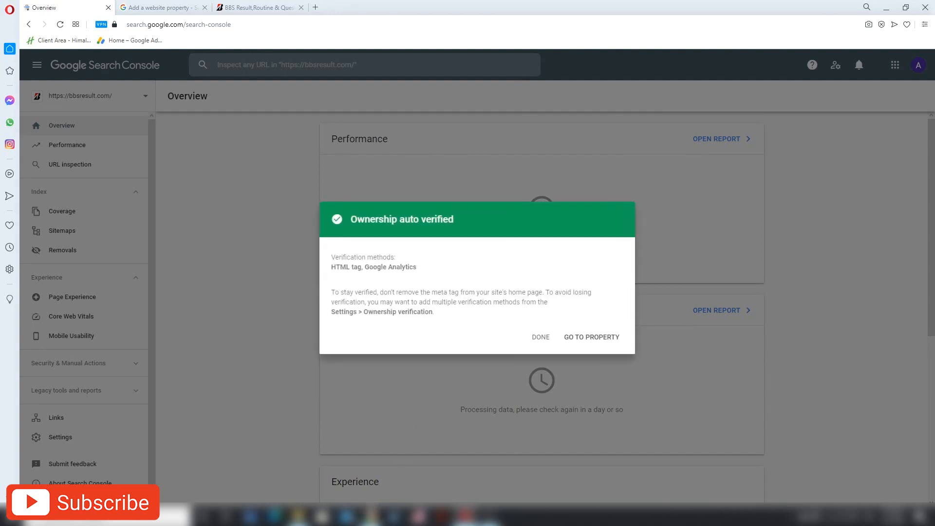
pyautogui.tripleClick(376, 267)
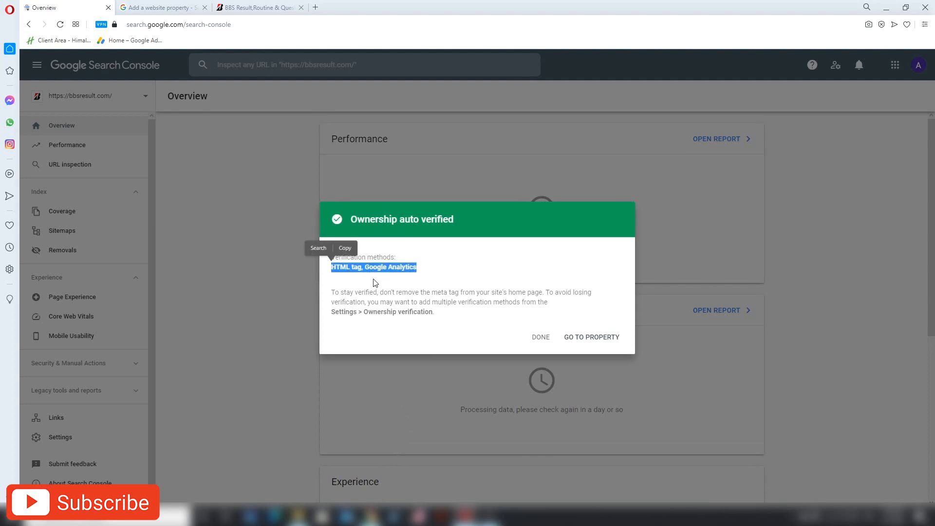
pyautogui.click(452, 283)
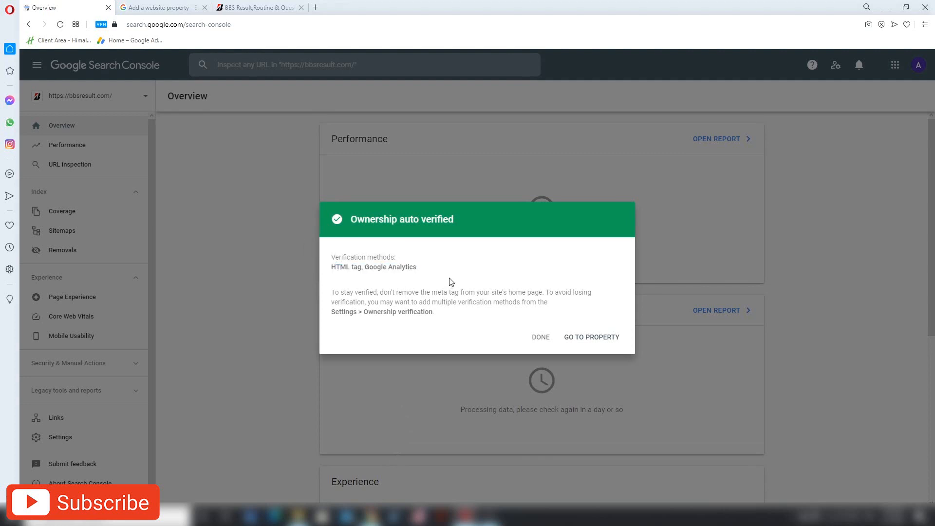
pyautogui.moveTo(371, 517)
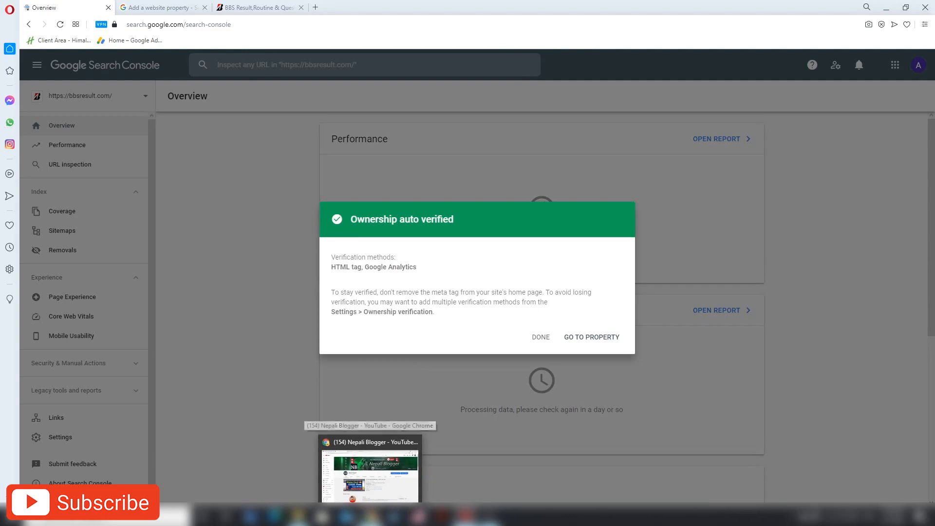
pyautogui.click(370, 470)
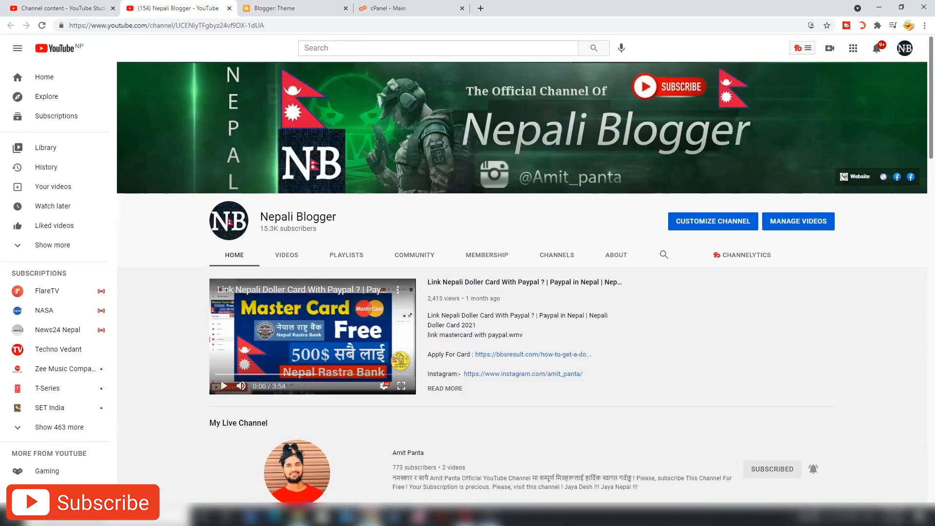
# - Open the 'Posts ‹ BBS Result' wp-admin page from the 'bbs' suggestion and log in
pyautogui.click(478, 8)
pyautogui.click(475, 23)
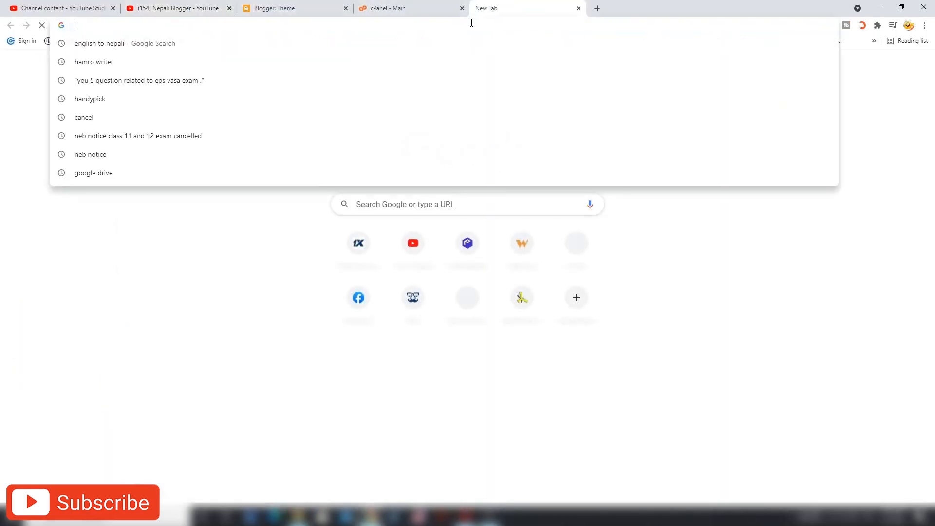
pyautogui.write('bbsresult.com')
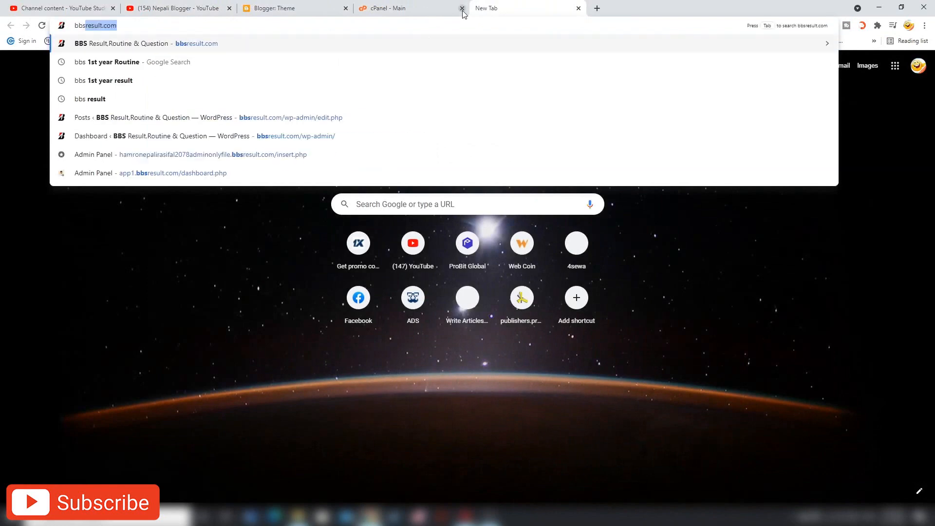
pyautogui.click(317, 119)
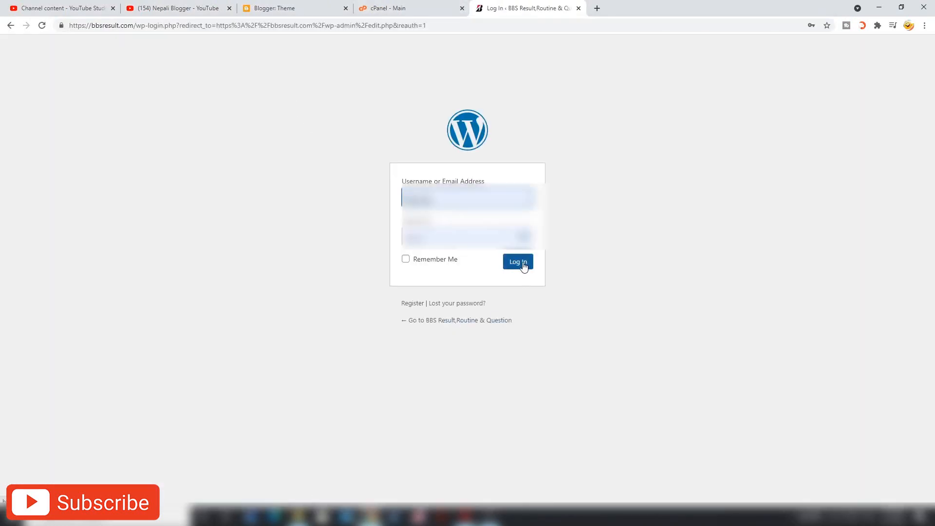
pyautogui.click(522, 264)
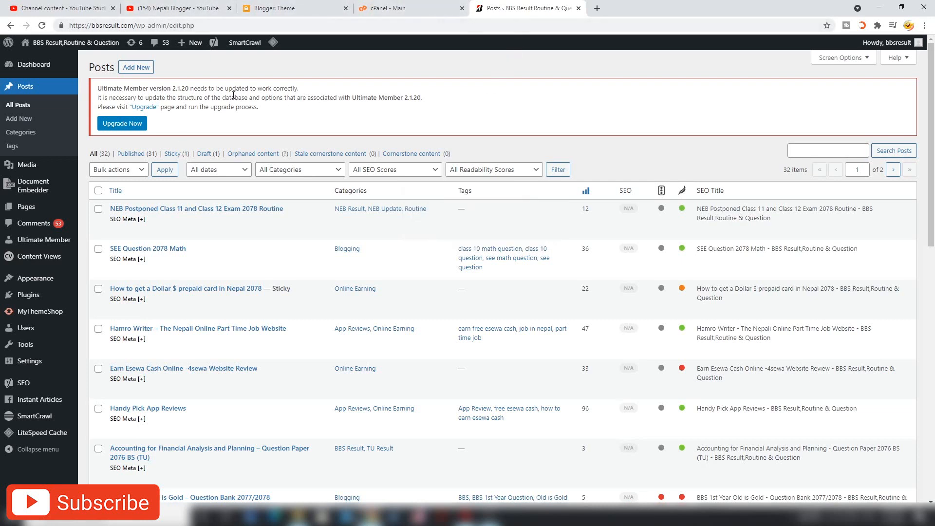
# - In Appearance > Theme Editor, select the News Portal Theme Header (header.php)
pyautogui.moveTo(60, 289)
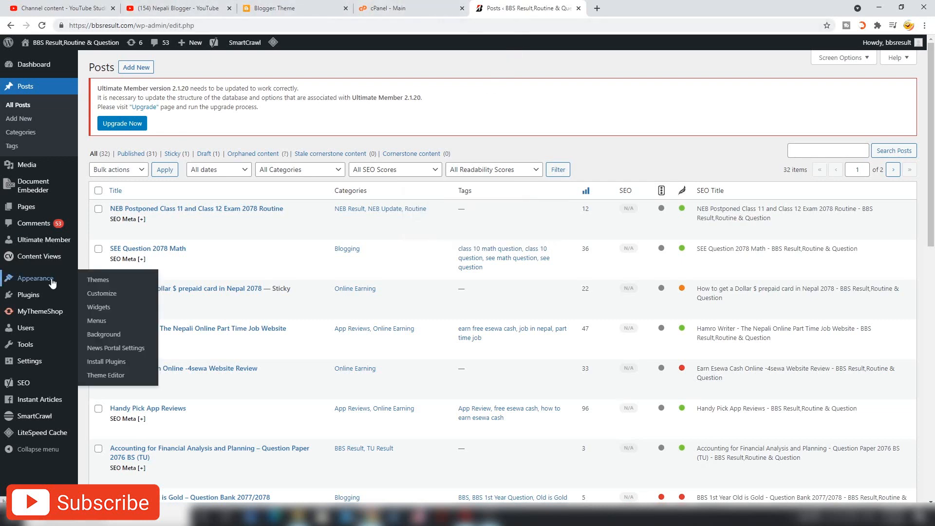
pyautogui.click(95, 378)
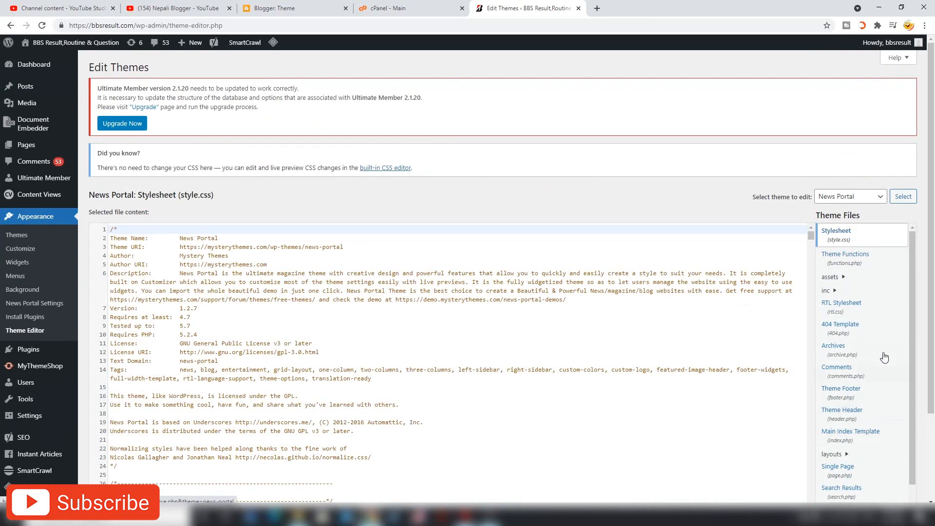
pyautogui.scroll(-1, 880, 386)
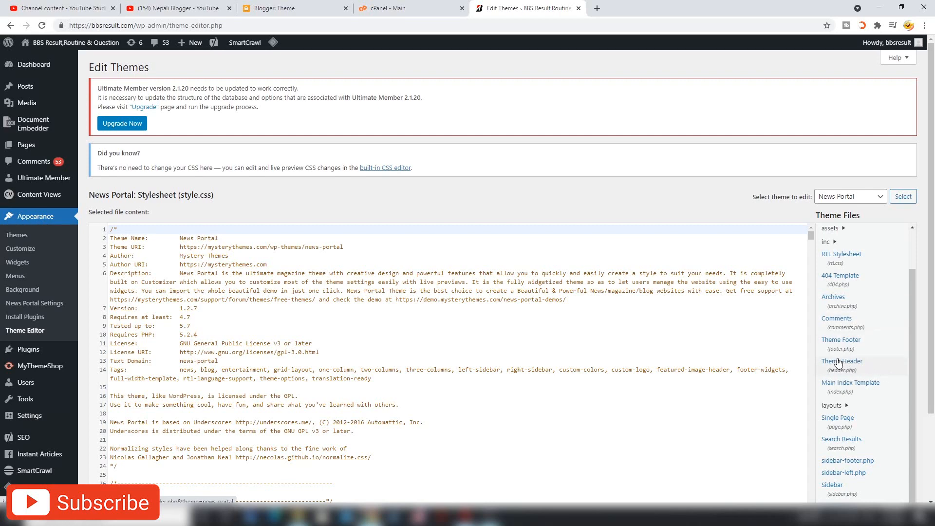
pyautogui.hotkey('ctrl', '+')
pyautogui.hotkey('ctrl', '+')
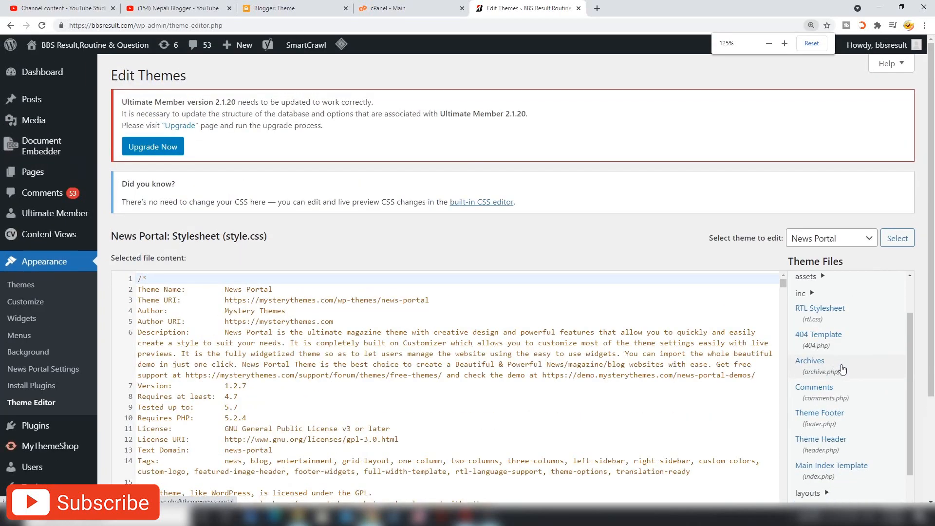
pyautogui.scroll(-3, 857, 368)
pyautogui.scroll(2, 860, 367)
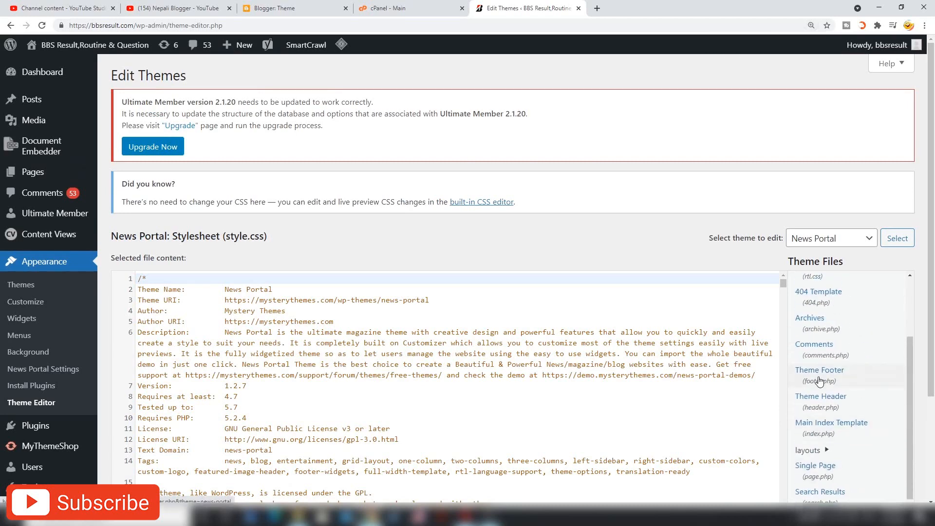
pyautogui.click(835, 399)
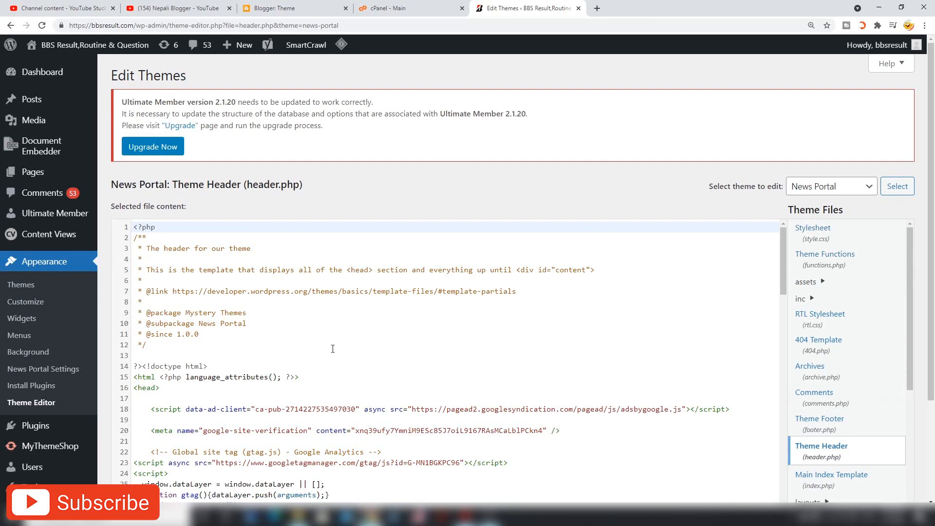
# - Search the header.php code for the <head> tag
pyautogui.scroll(-1, 336, 349)
pyautogui.scroll(1, 414, 318)
pyautogui.click(336, 253)
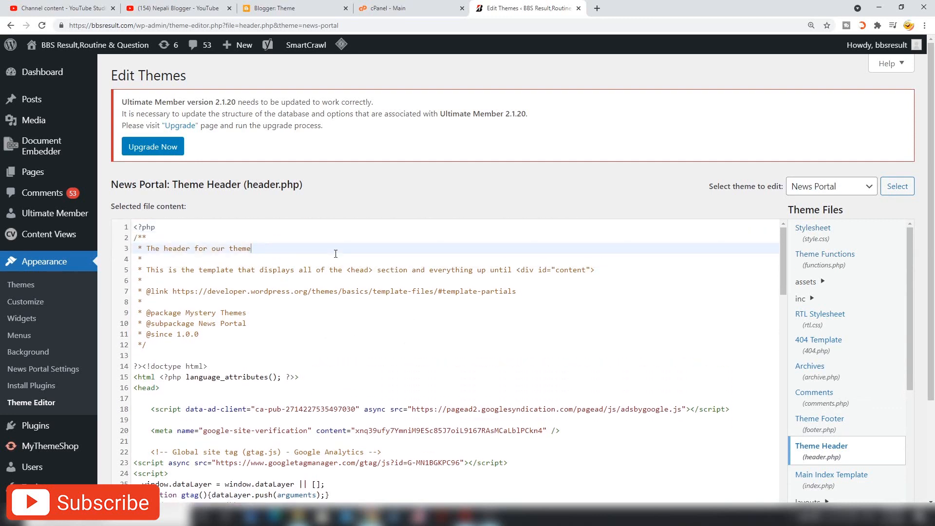
pyautogui.hotkey('ctrl', 'f')
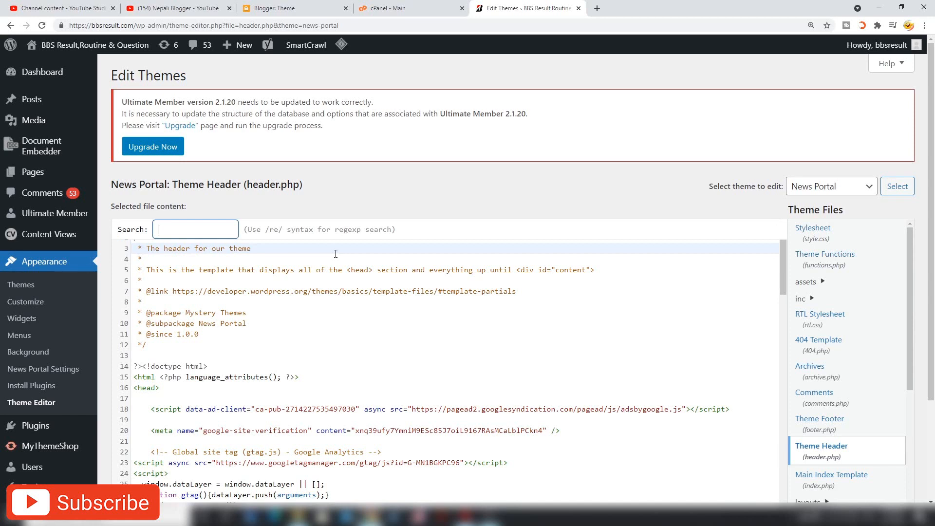
pyautogui.write('<hear')
pyautogui.press('BackSpace')
pyautogui.write('d>')
pyautogui.press('Return')
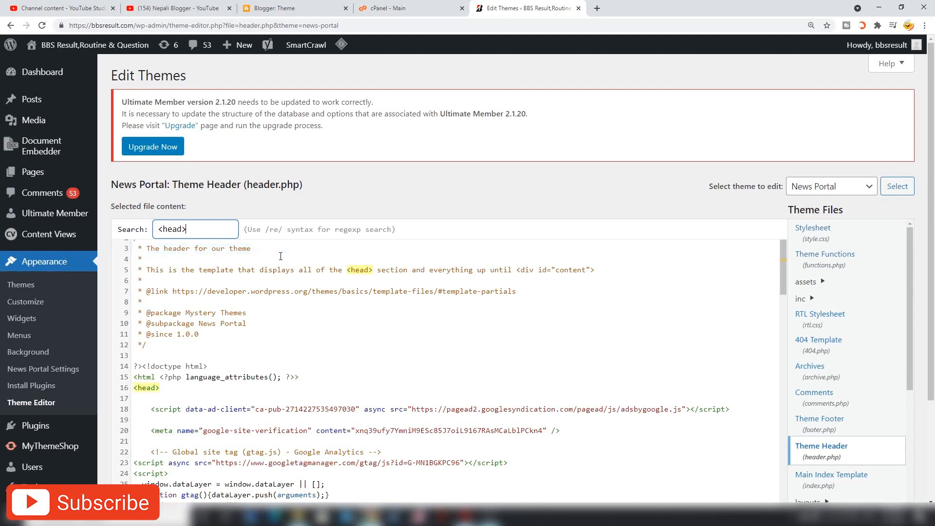
# - Insert two blank lines after <head> and check the google-site-verification meta tag line
pyautogui.click(149, 393)
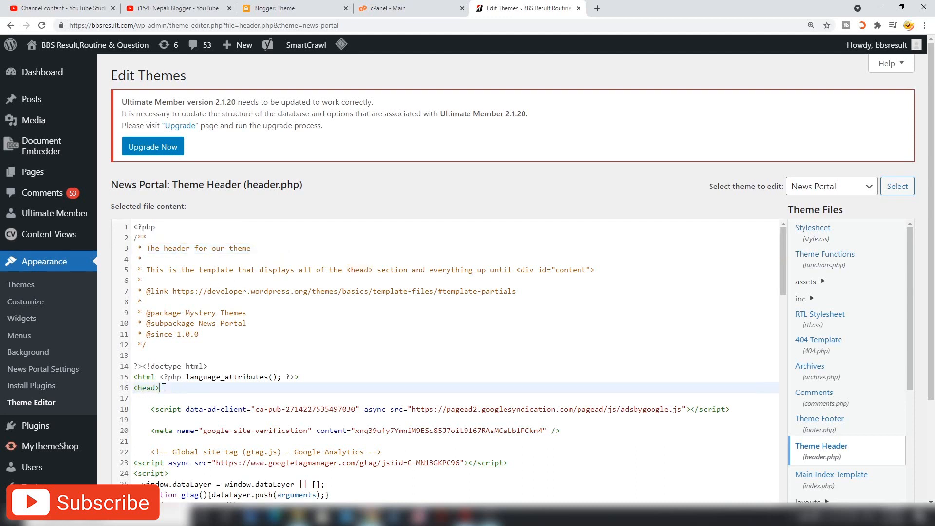
pyautogui.scroll(-3, 189, 371)
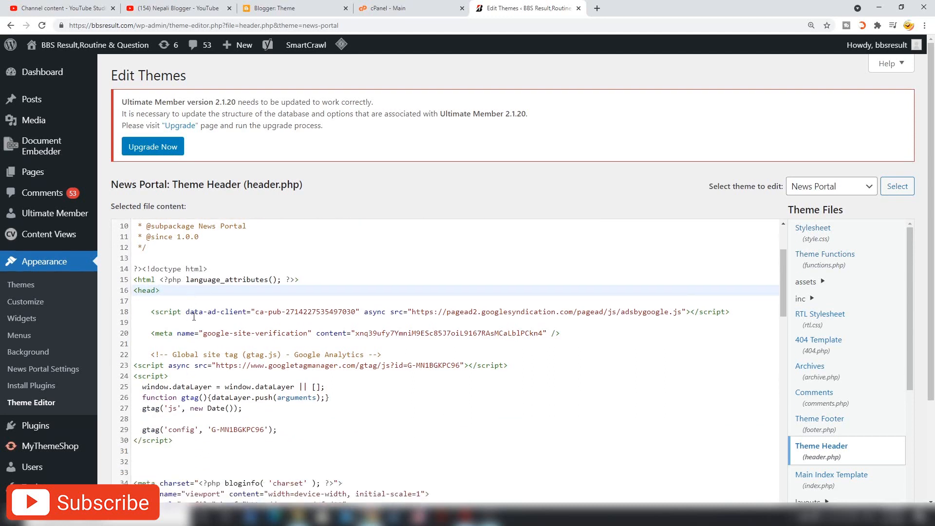
pyautogui.scroll(3, 215, 234)
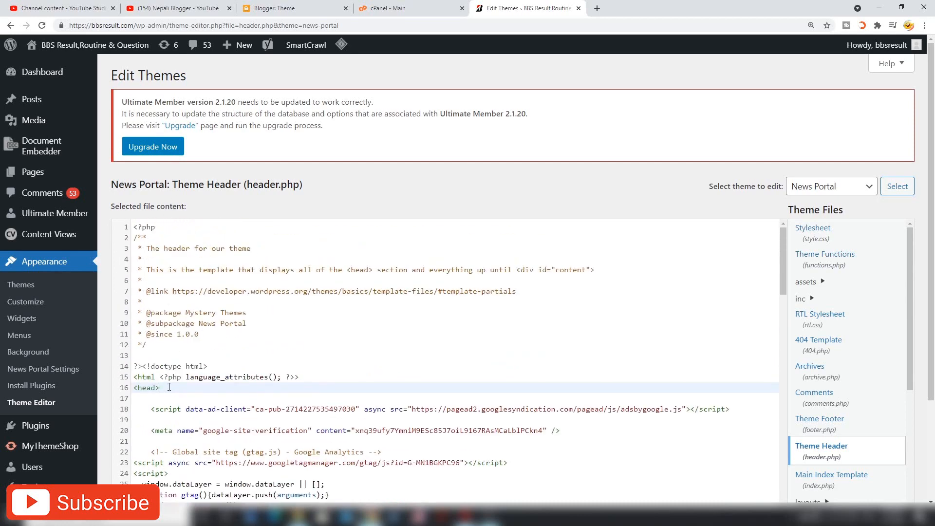
pyautogui.scroll(-3, 167, 370)
pyautogui.scroll(-1, 173, 311)
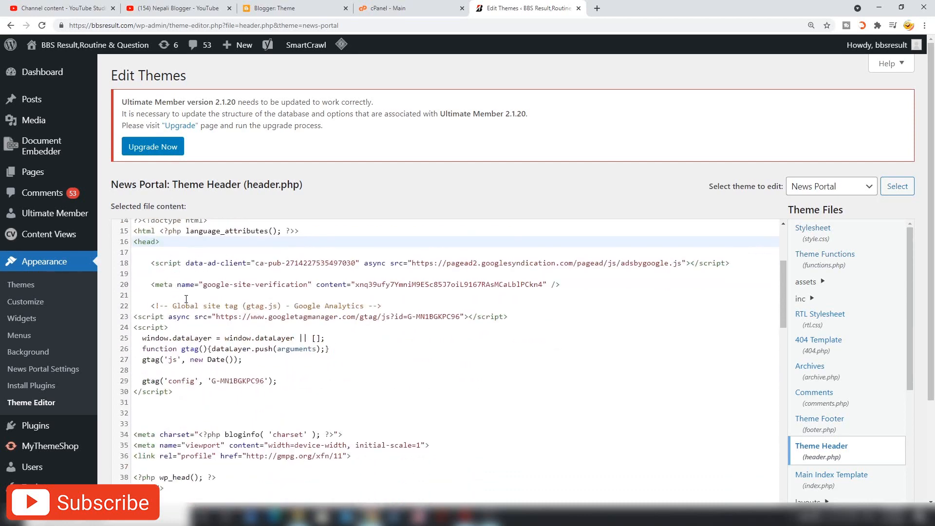
pyautogui.scroll(2, 187, 295)
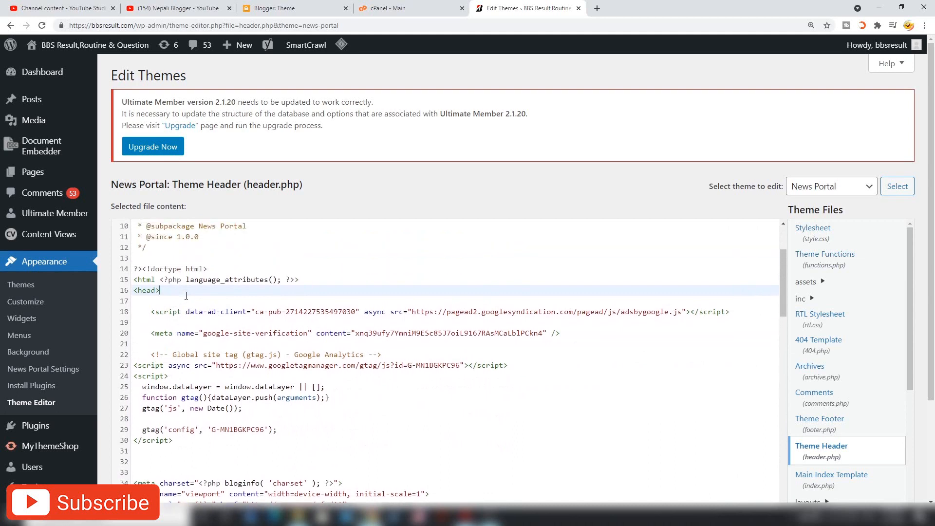
pyautogui.scroll(3, 186, 295)
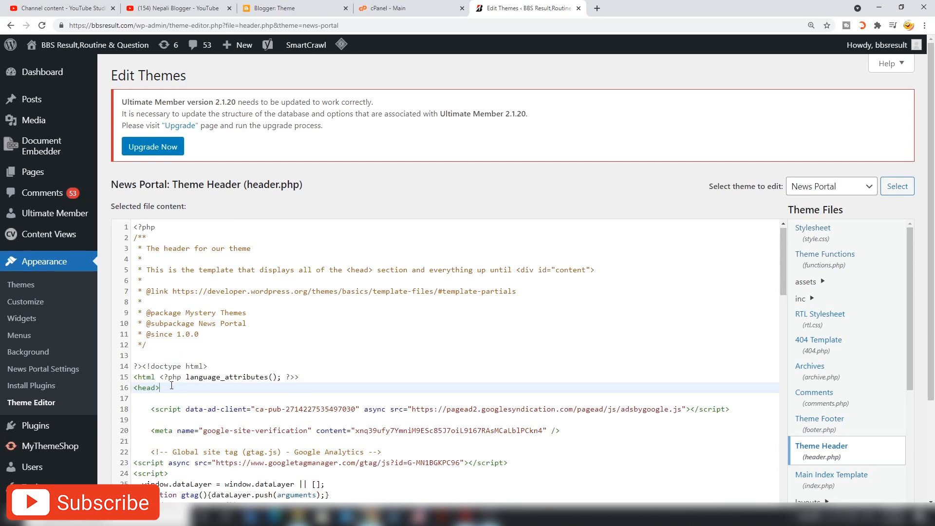
pyautogui.press('Return')
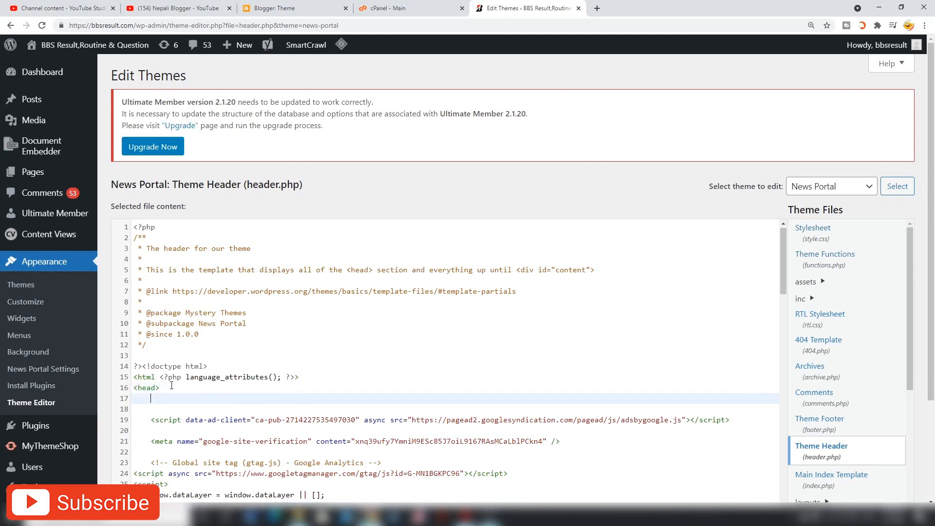
pyautogui.press('Return')
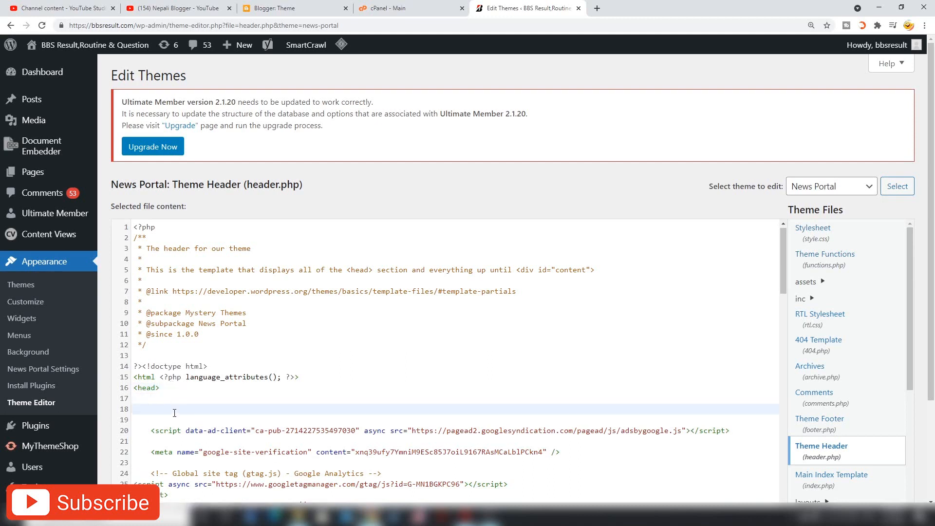
pyautogui.scroll(-1, 174, 413)
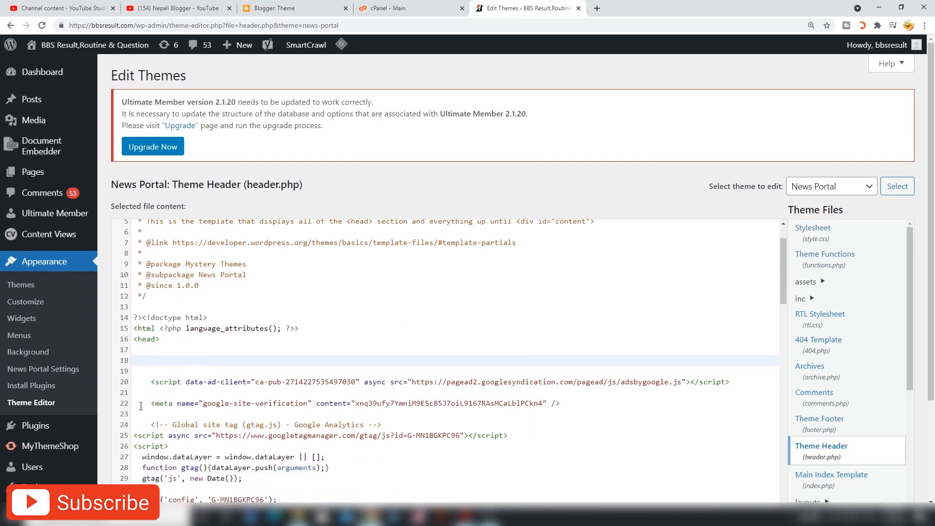
pyautogui.moveTo(136, 404); pyautogui.dragTo(594, 402)
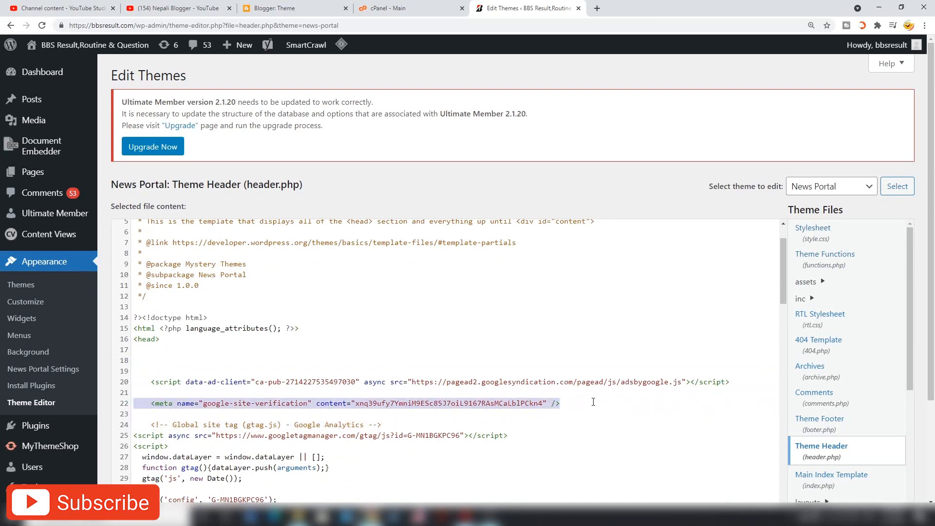
pyautogui.click(593, 402)
# - Save header.php with Update File, keeping the verification meta tag in place
pyautogui.scroll(1, 592, 397)
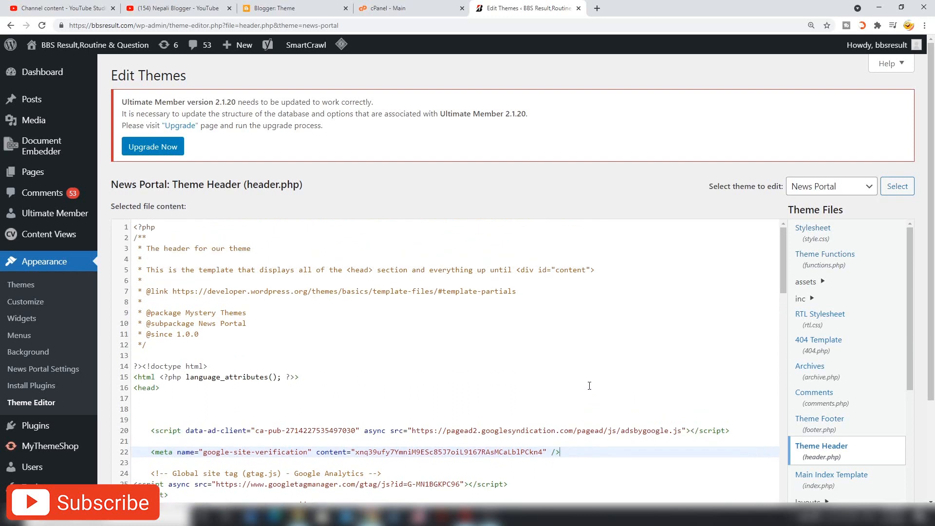
pyautogui.scroll(-2, 589, 387)
pyautogui.scroll(-3, 590, 385)
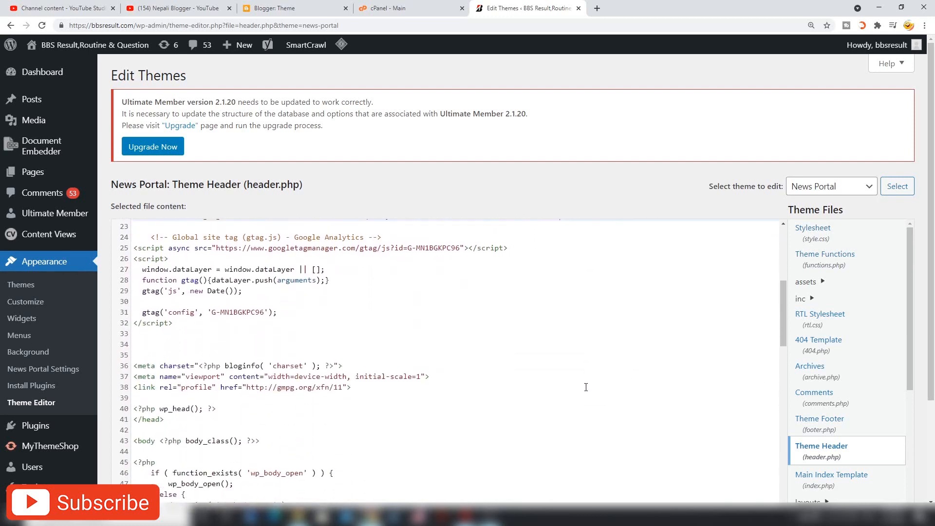
pyautogui.scroll(2, 586, 387)
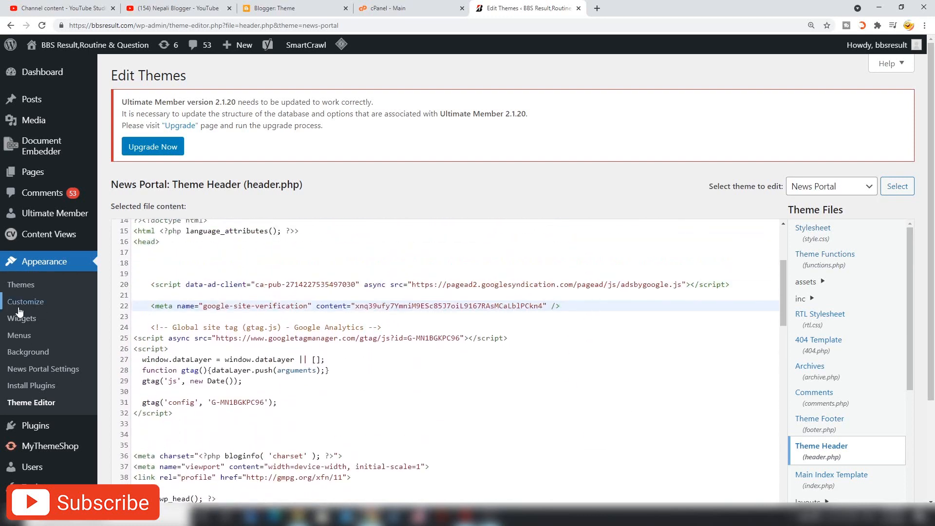
pyautogui.click(635, 324)
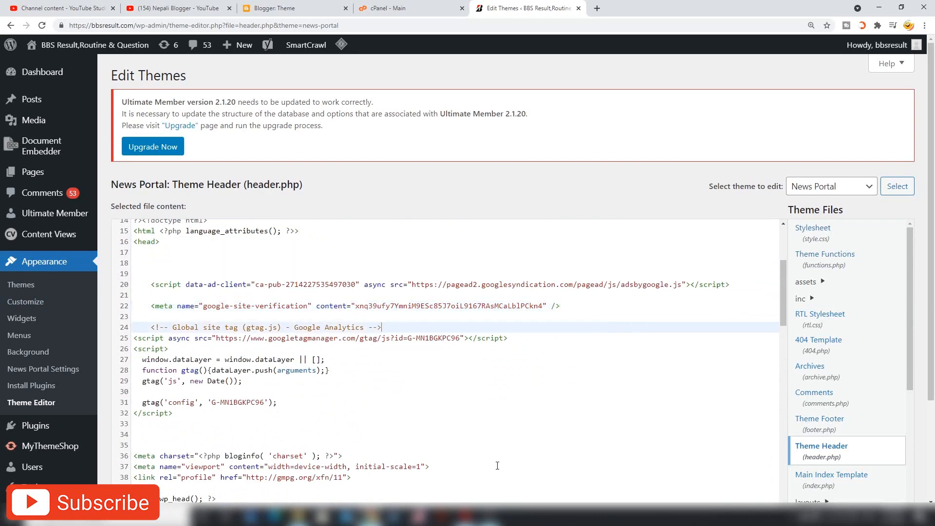
pyautogui.scroll(-5, 439, 292)
pyautogui.scroll(-4, 875, 404)
pyautogui.scroll(-3, 927, 395)
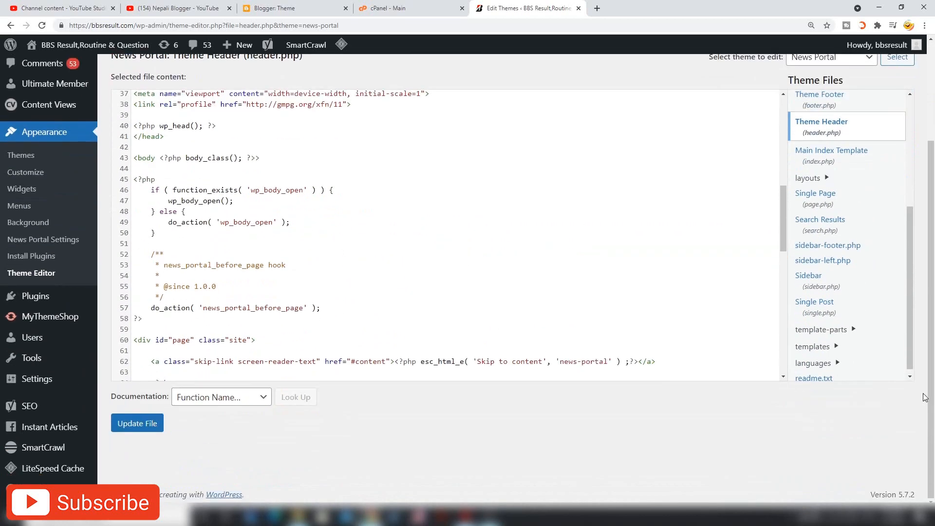
pyautogui.click(139, 426)
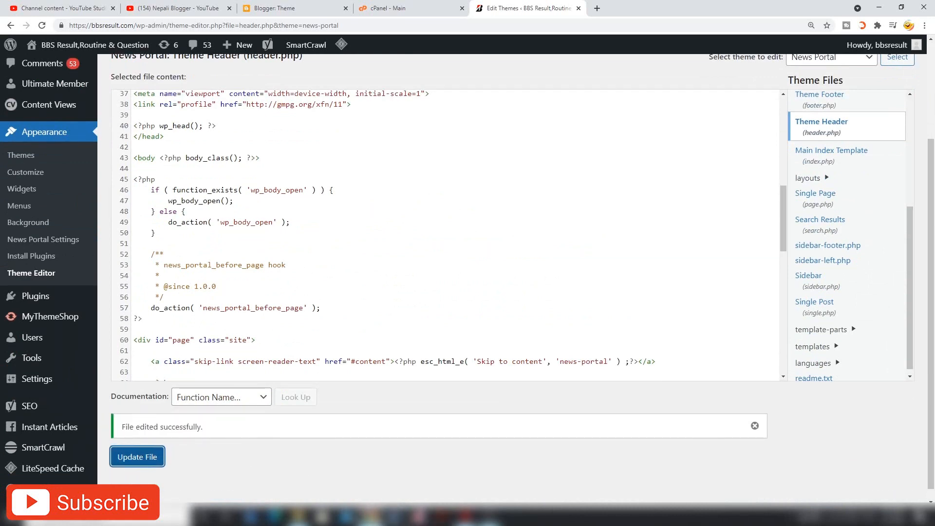
# - Switch to Search Console and dismiss the ownership-verified notice with DONE
pyautogui.moveTo(370, 515)
pyautogui.click(465, 515)
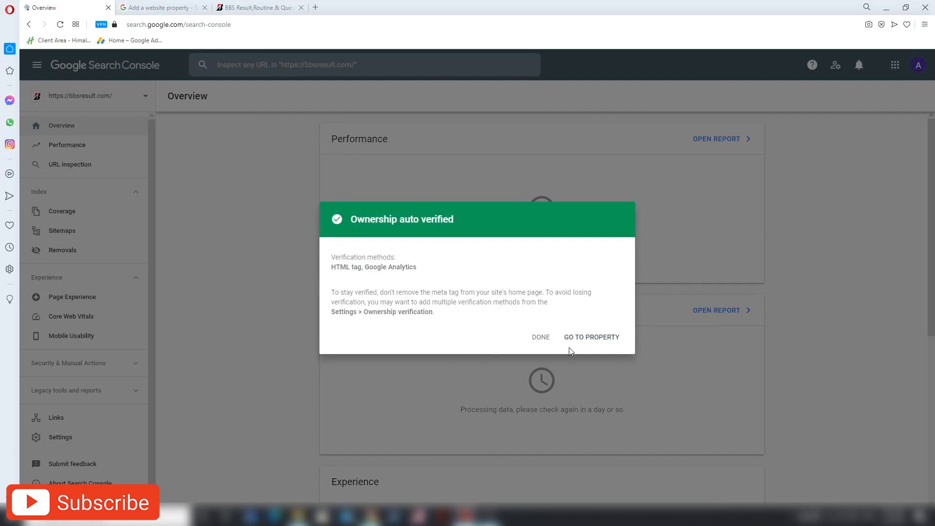
pyautogui.click(546, 340)
# - Start adding a property, review the URL prefix option, then cancel back to Overview
pyautogui.click(88, 96)
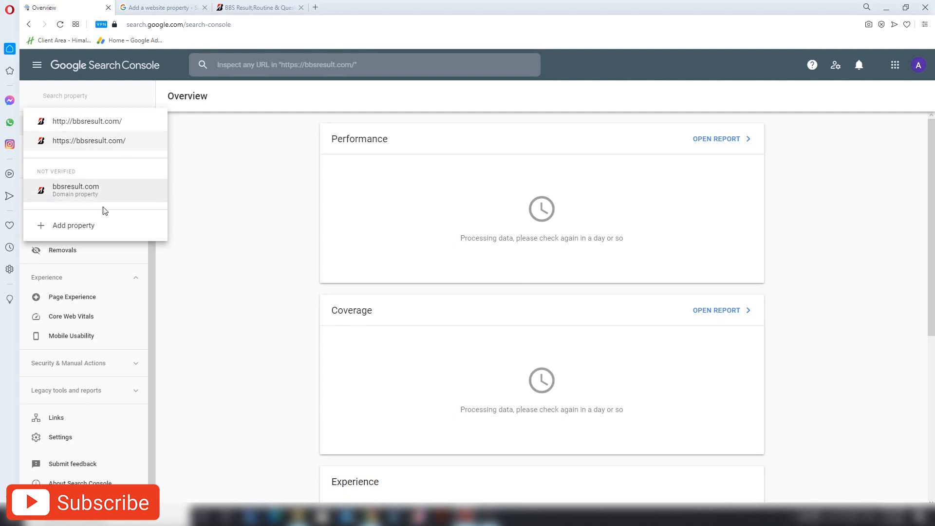
pyautogui.click(76, 226)
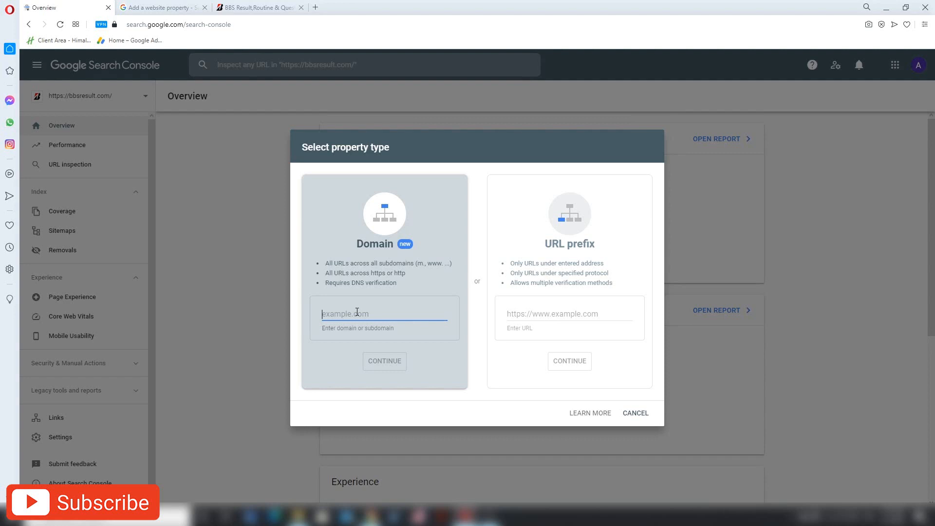
pyautogui.click(573, 245)
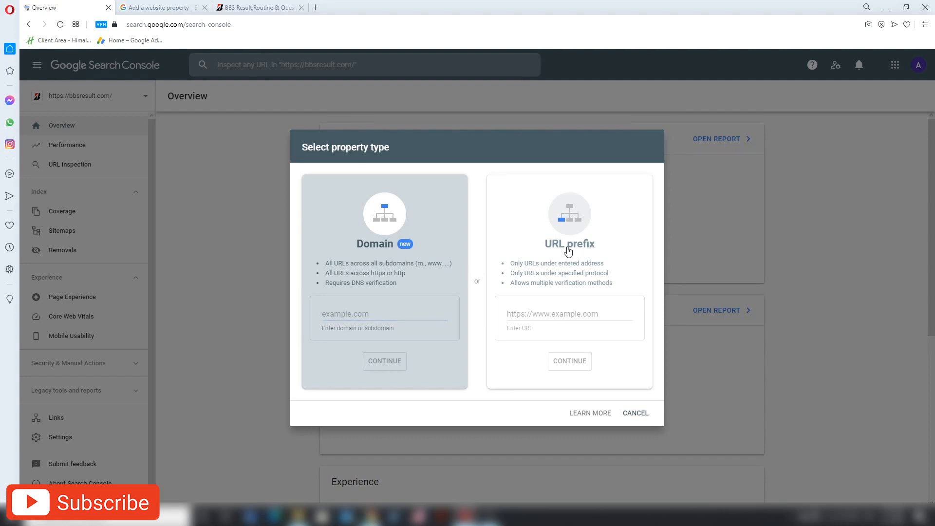
pyautogui.click(565, 319)
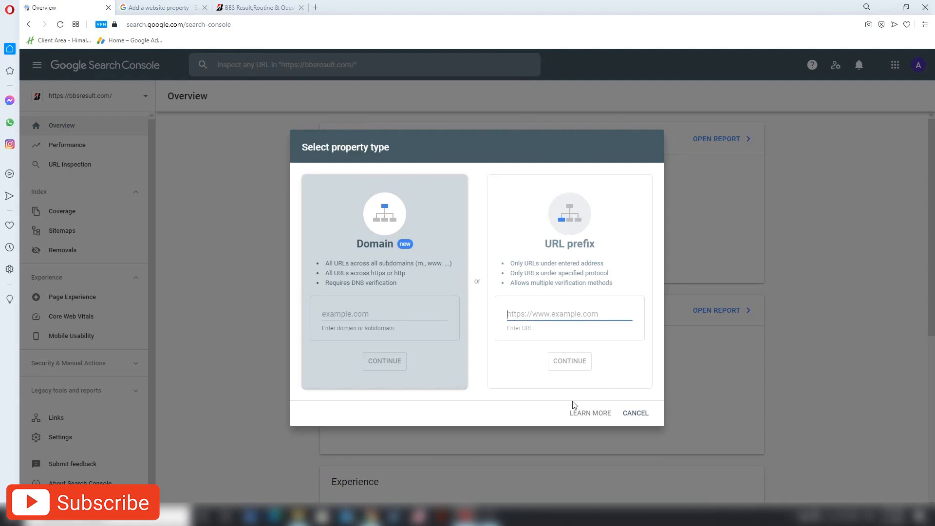
pyautogui.click(633, 417)
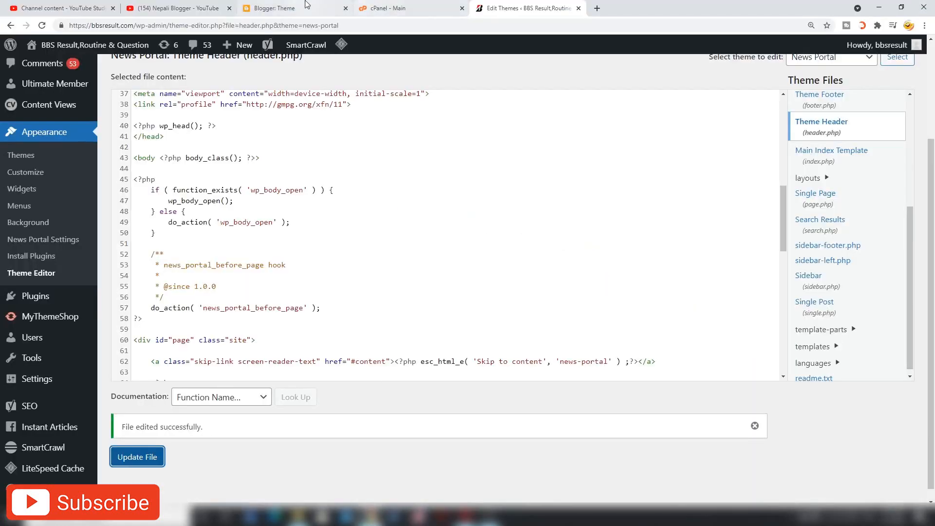
# - Go to Blogger's Theme page and choose Edit HTML from the Customise dropdown
pyautogui.click(299, 5)
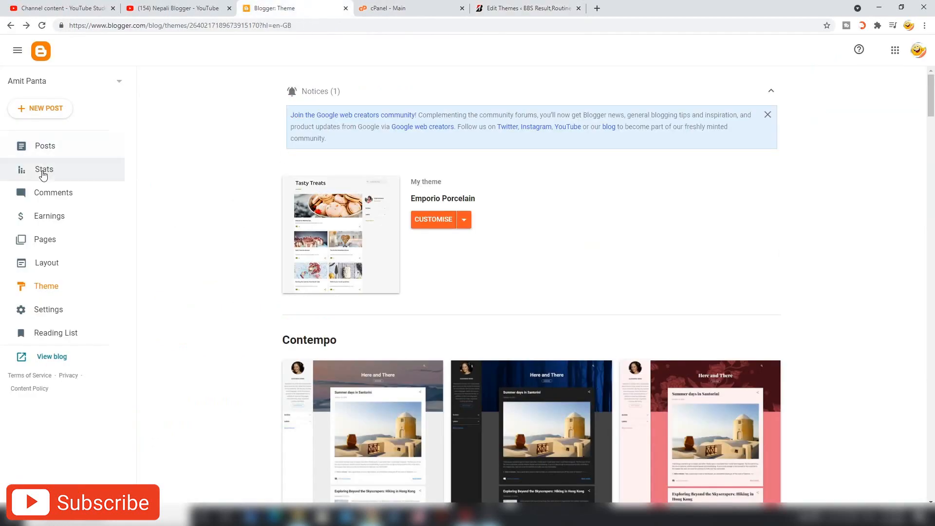
pyautogui.click(50, 154)
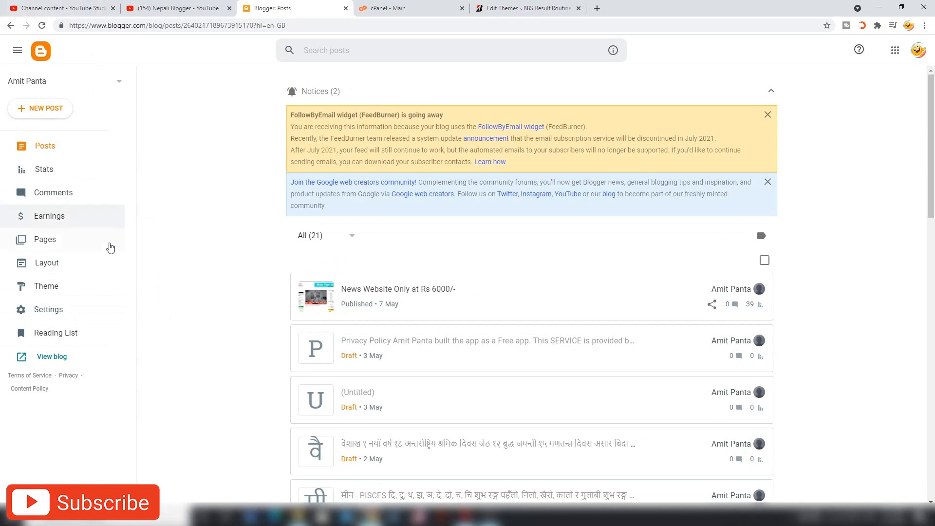
pyautogui.click(66, 289)
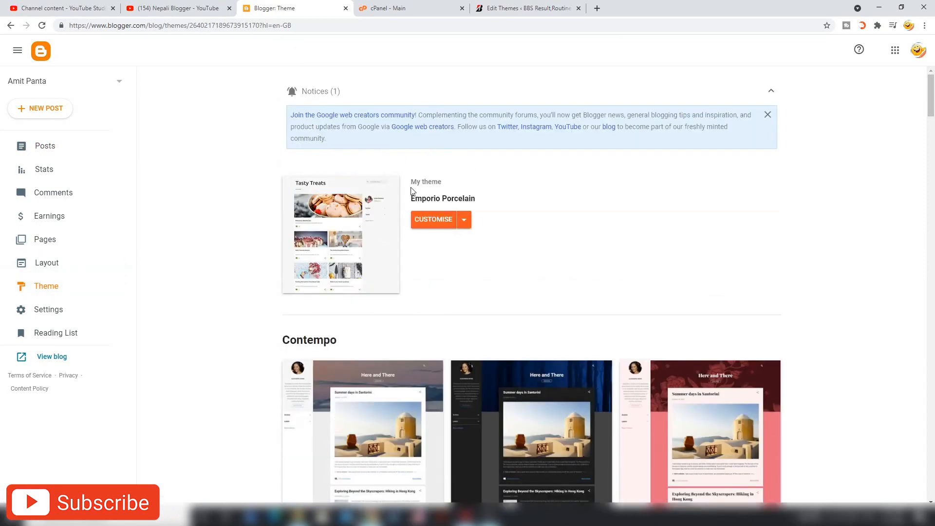
pyautogui.click(466, 224)
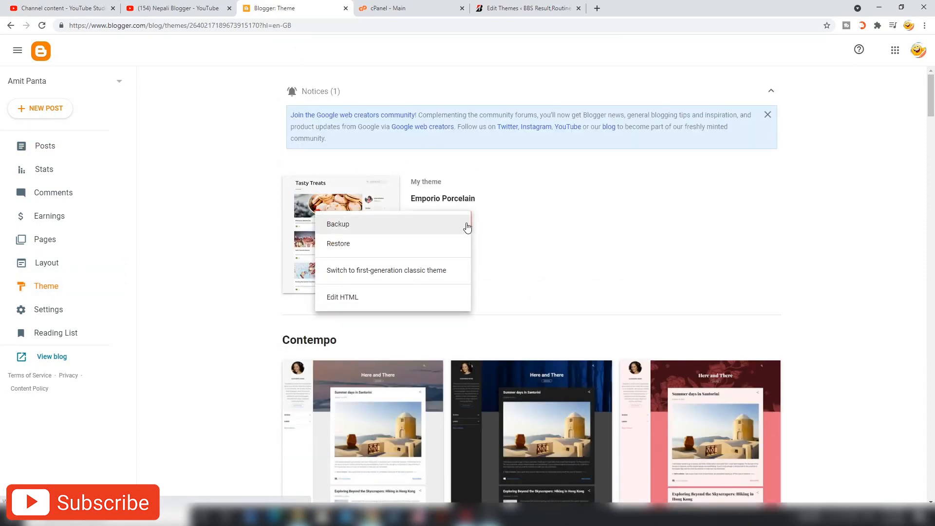
pyautogui.click(341, 298)
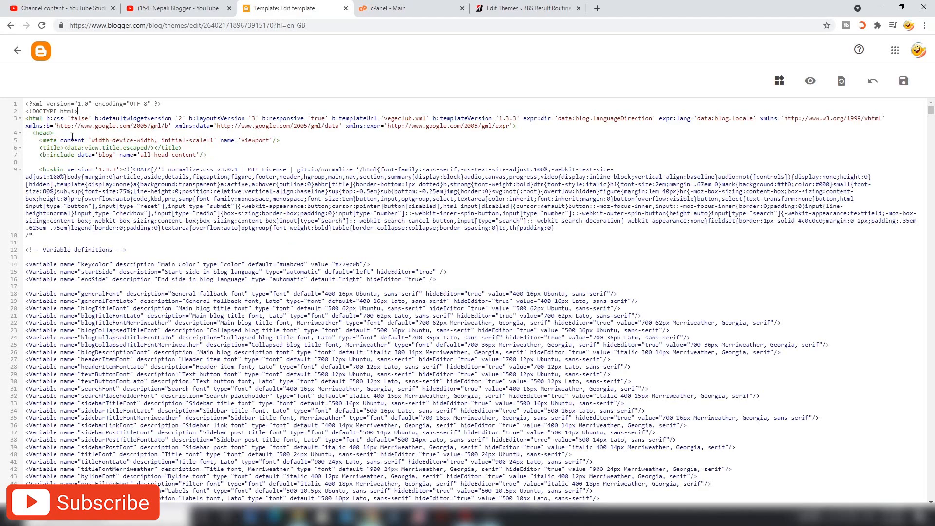
# - Search the Blogger template code for the <head> tag on line 4
pyautogui.scroll(4, 69, 136)
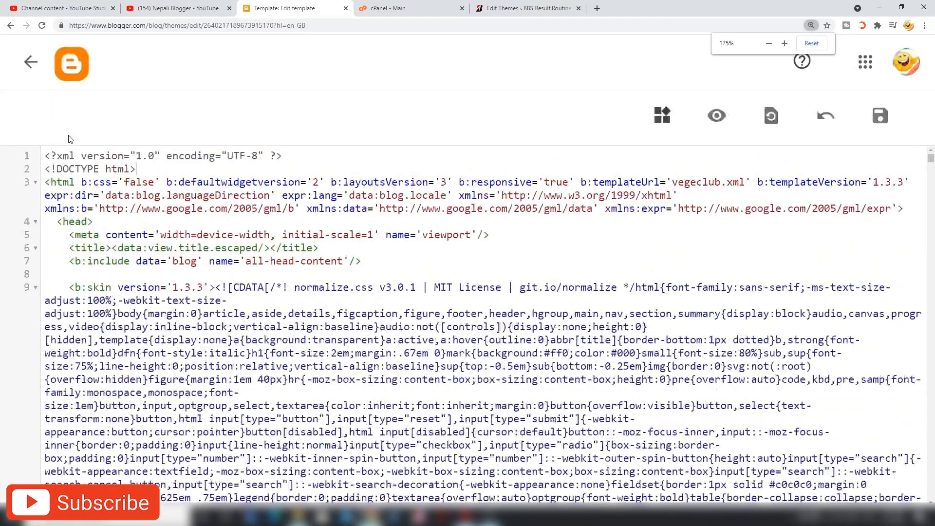
pyautogui.scroll(-1, 209, 199)
pyautogui.scroll(1, 73, 195)
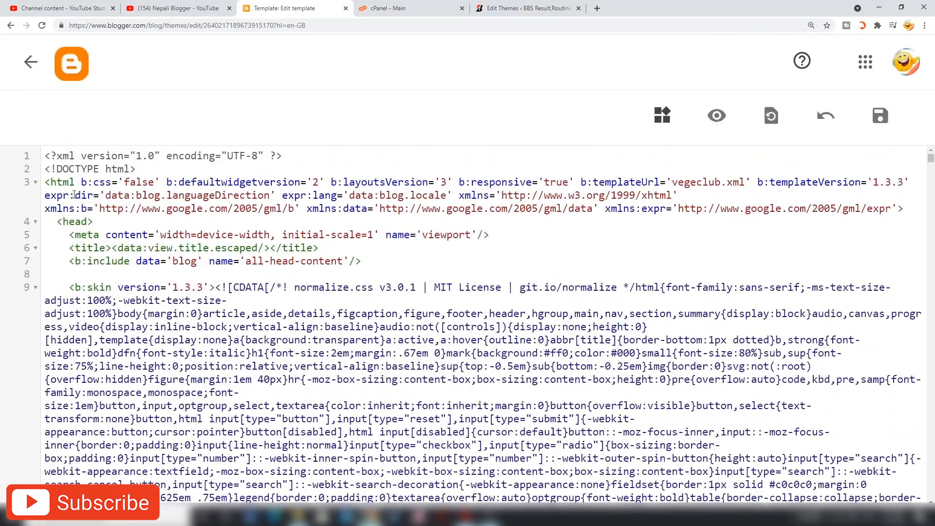
pyautogui.moveTo(105, 219); pyautogui.dragTo(51, 222)
pyautogui.click(136, 226)
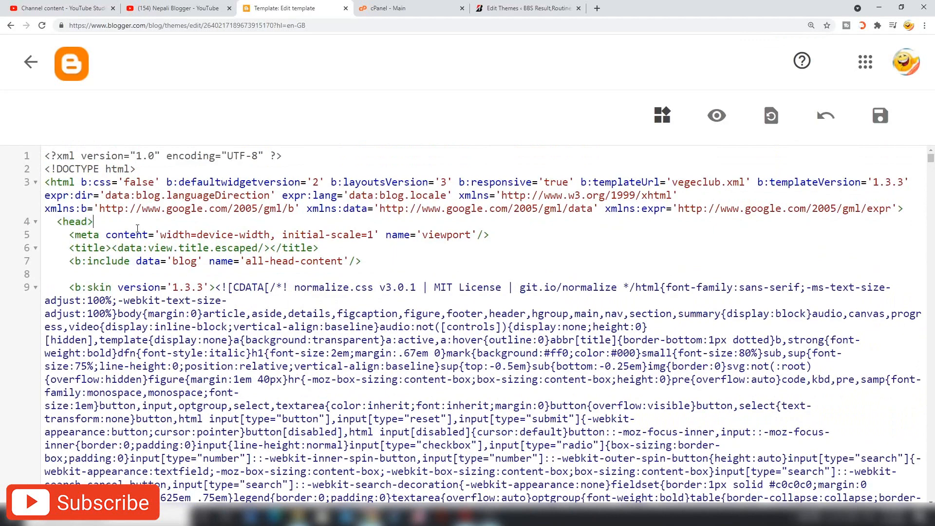
pyautogui.click(166, 175)
pyautogui.hotkey('ctrl', 'f')
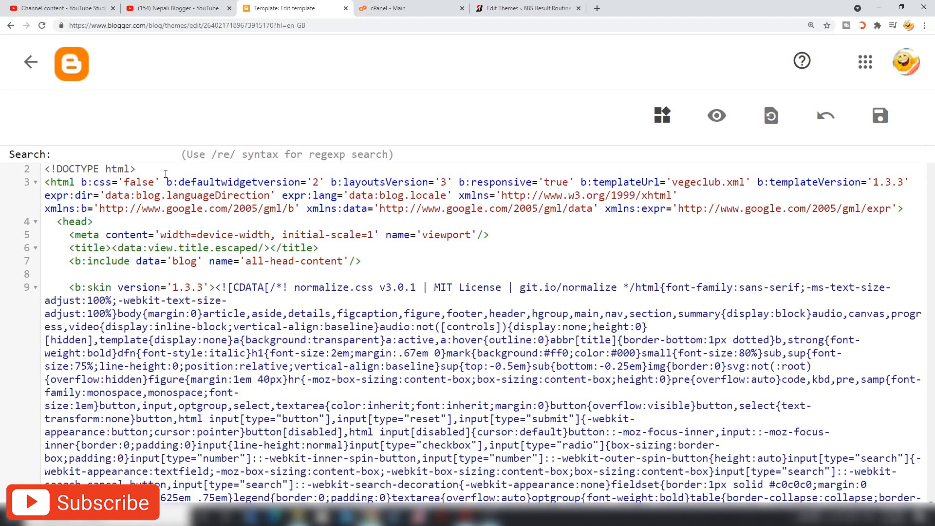
pyautogui.write('<head>')
pyautogui.moveTo(97, 154); pyautogui.dragTo(58, 158)
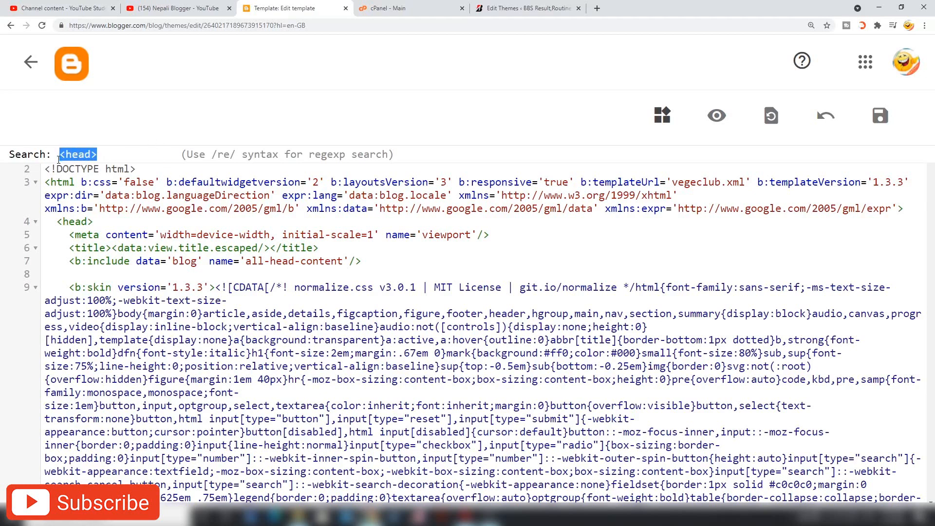
pyautogui.press('Return')
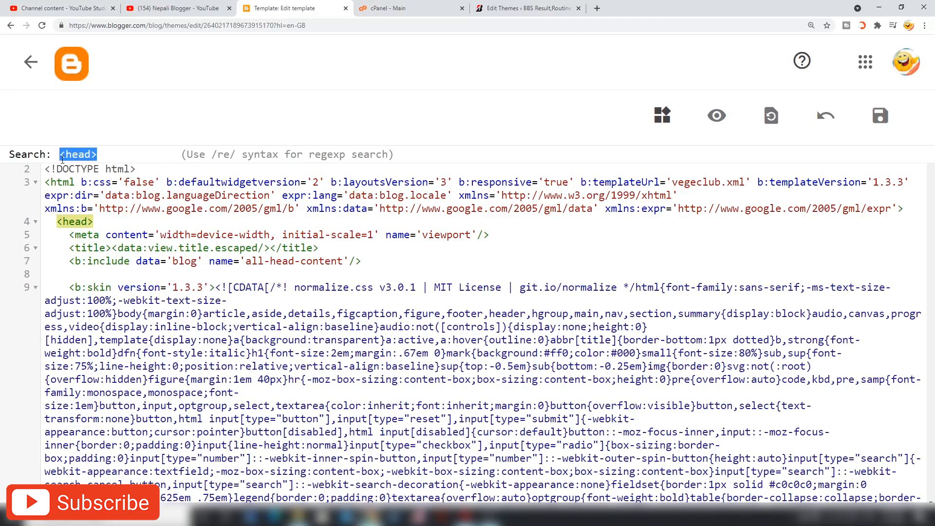
# - Add an empty line right after <head> and save the theme template
pyautogui.click(97, 222)
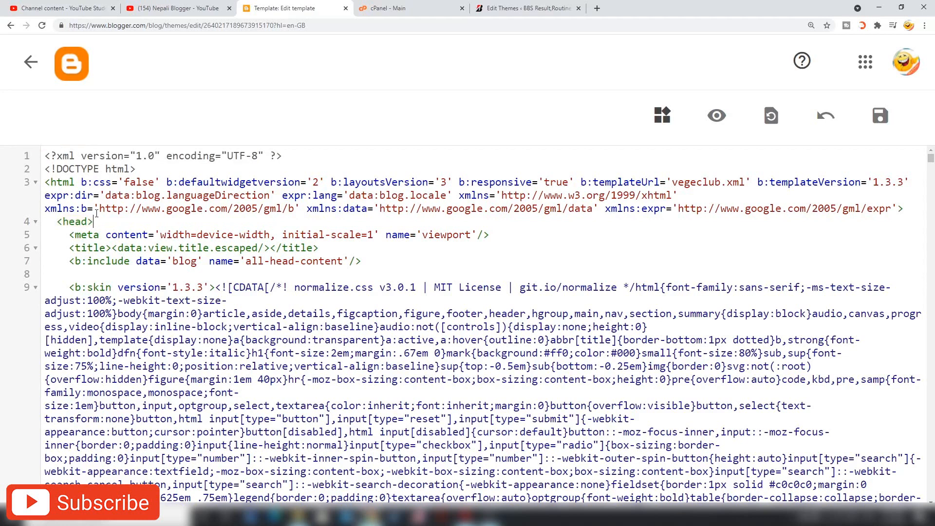
pyautogui.moveTo(95, 221); pyautogui.dragTo(58, 219)
pyautogui.click(112, 222)
pyautogui.press('Return')
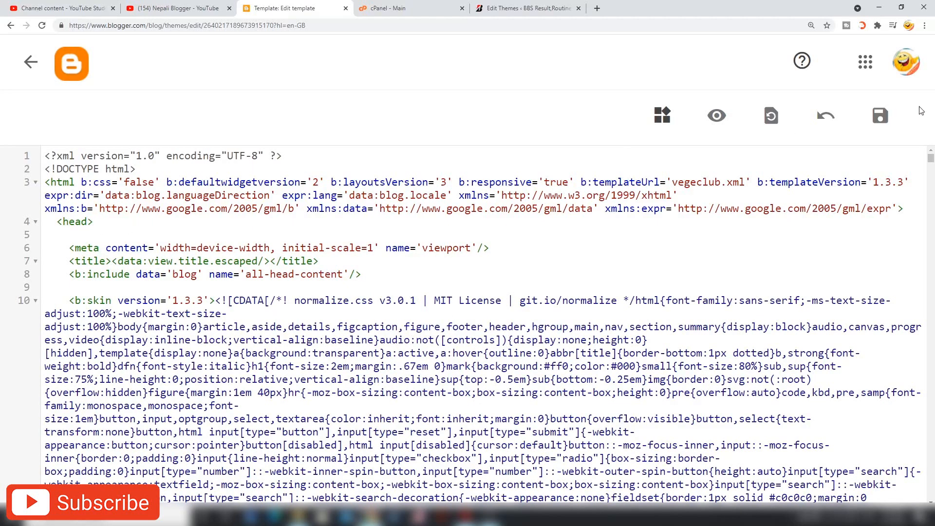
pyautogui.click(876, 125)
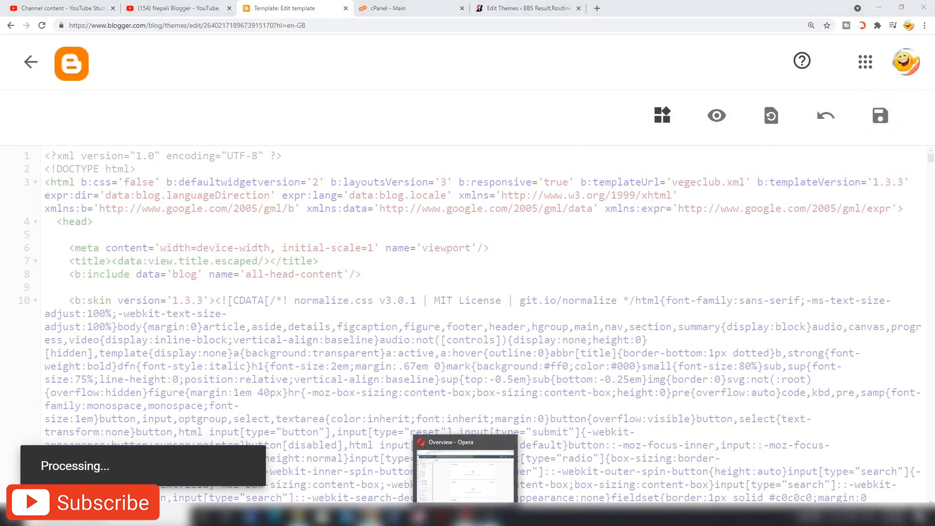
pyautogui.click(422, 484)
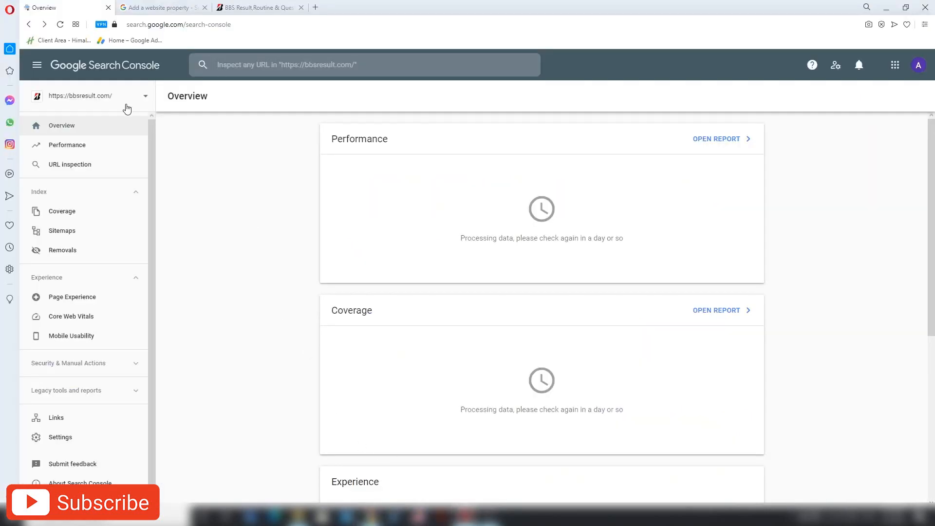
# - Open the property list, cancel an Add property attempt, then reopen the property list
pyautogui.click(146, 99)
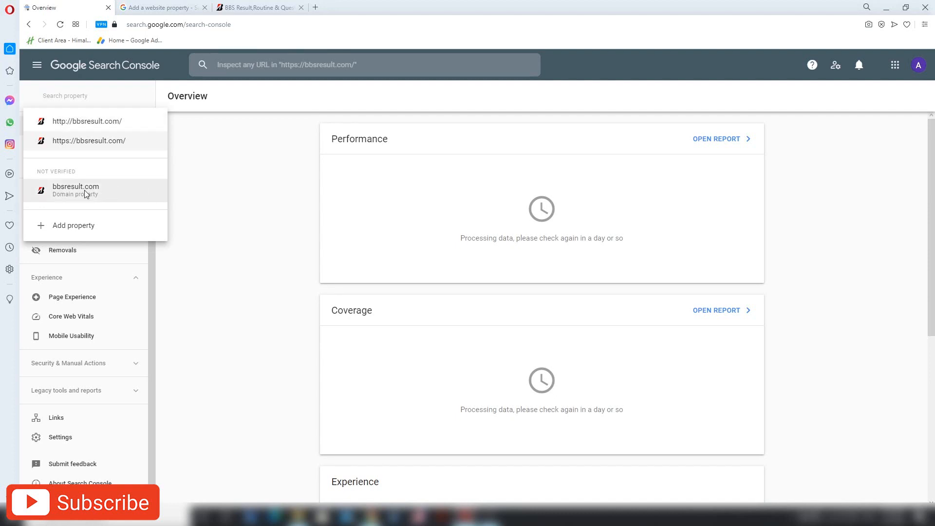
pyautogui.click(70, 224)
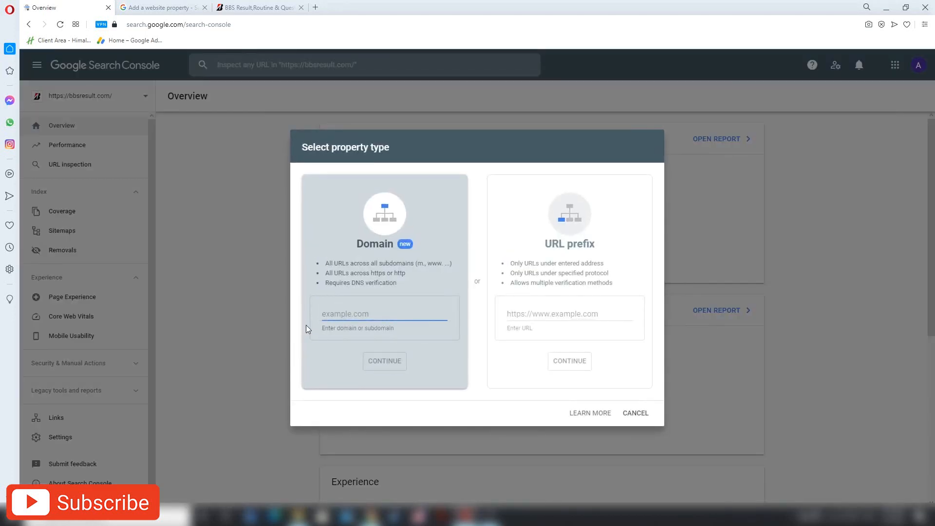
pyautogui.click(633, 413)
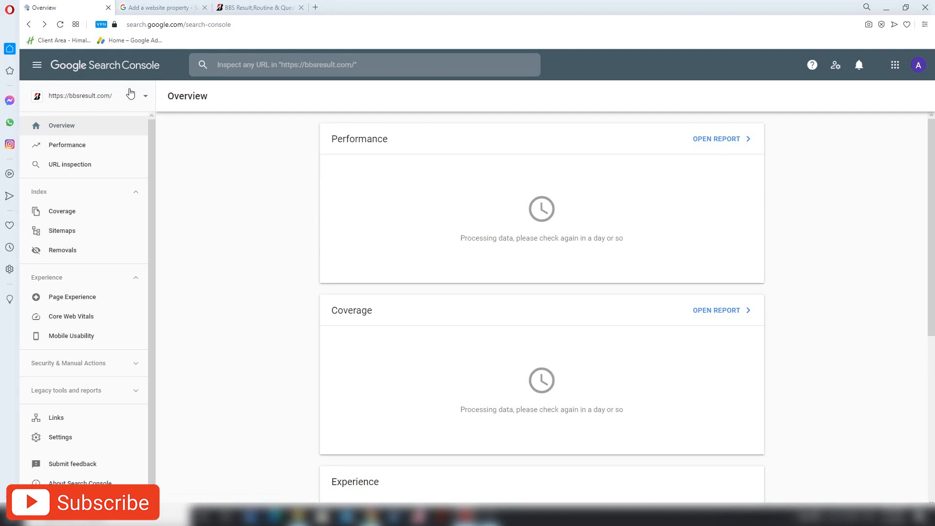
pyautogui.click(144, 97)
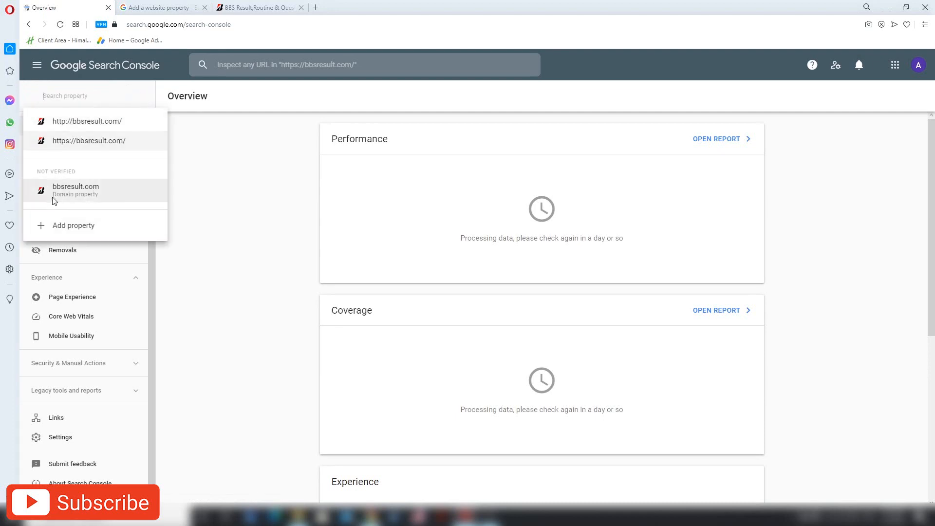
# - Enter bbsresult.com as a new property and cancel, then pick the unverified bbsresult.com domain property
pyautogui.click(45, 228)
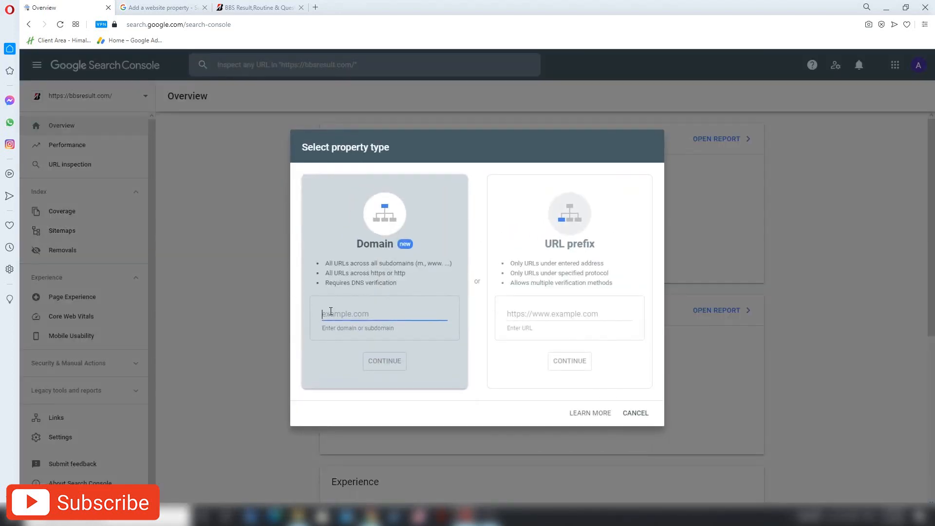
pyautogui.write('bbsres')
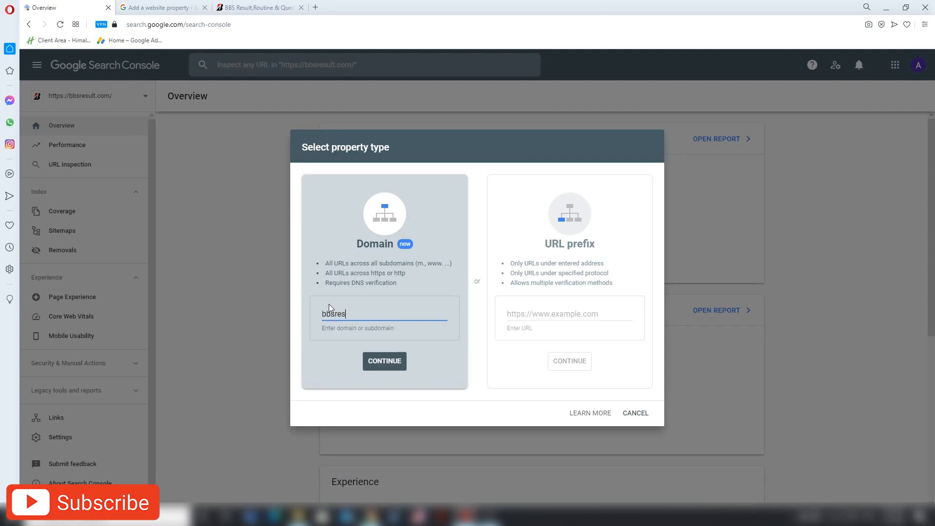
pyautogui.write('ult.cokm')
pyautogui.press('BackSpace')
pyautogui.press('BackSpace')
pyautogui.write('m')
pyautogui.moveTo(378, 314); pyautogui.dragTo(334, 315)
pyautogui.click(632, 414)
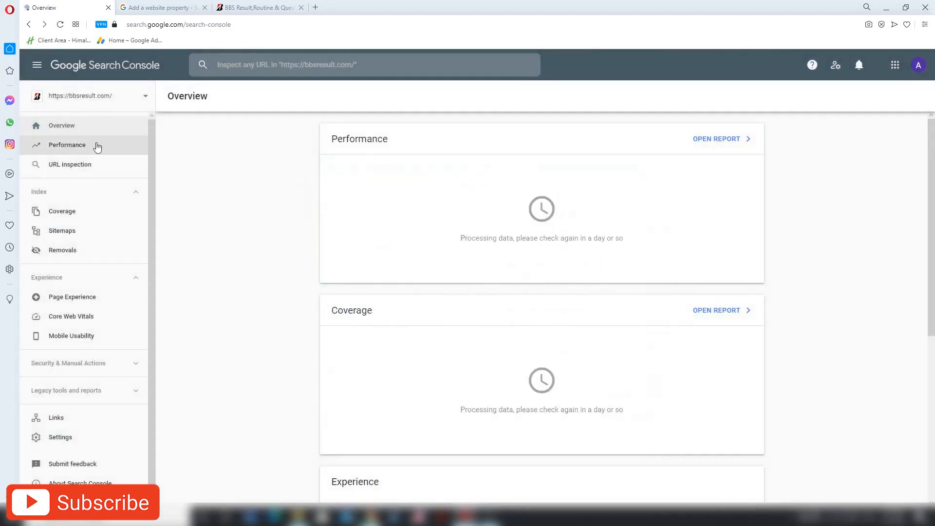
pyautogui.click(99, 109)
pyautogui.click(67, 201)
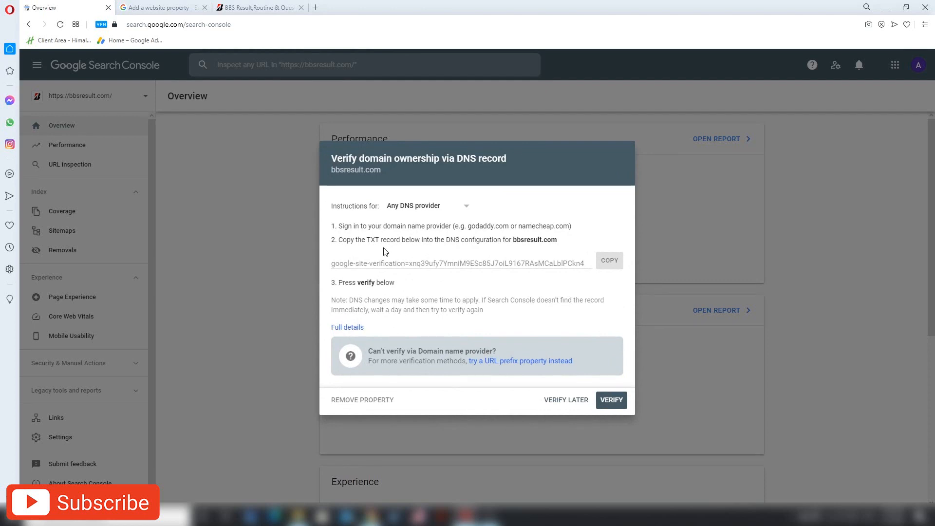
# - Keep 'Any DNS provider' instructions, copy the TXT verification value, and switch to cPanel
pyautogui.click(448, 210)
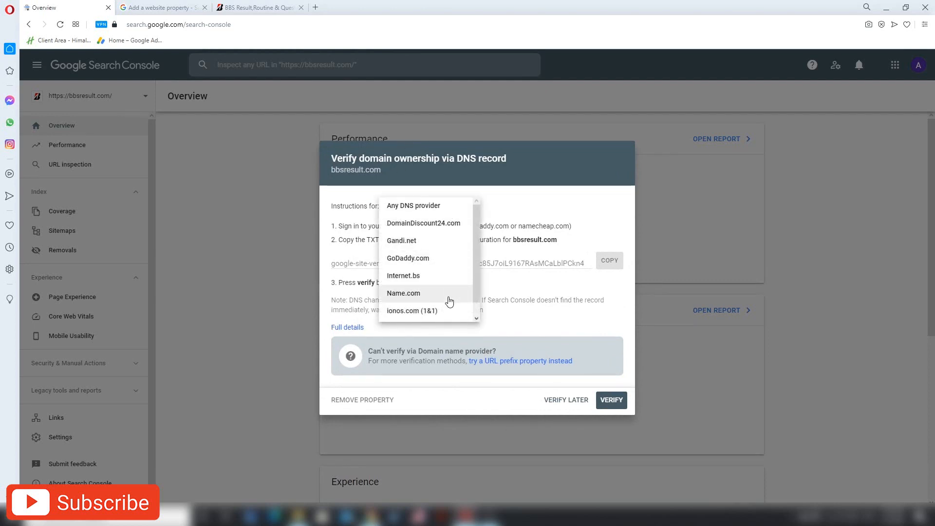
pyautogui.click(441, 207)
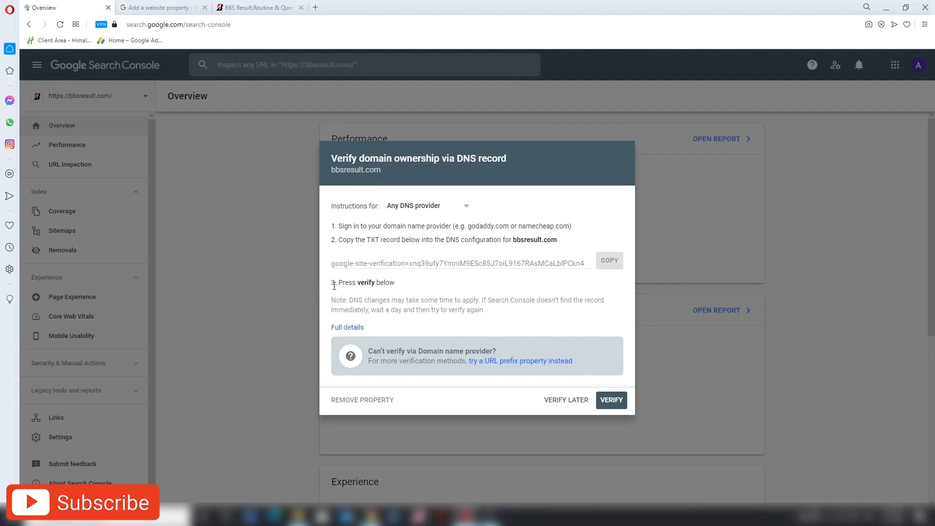
pyautogui.moveTo(333, 263); pyautogui.dragTo(590, 264)
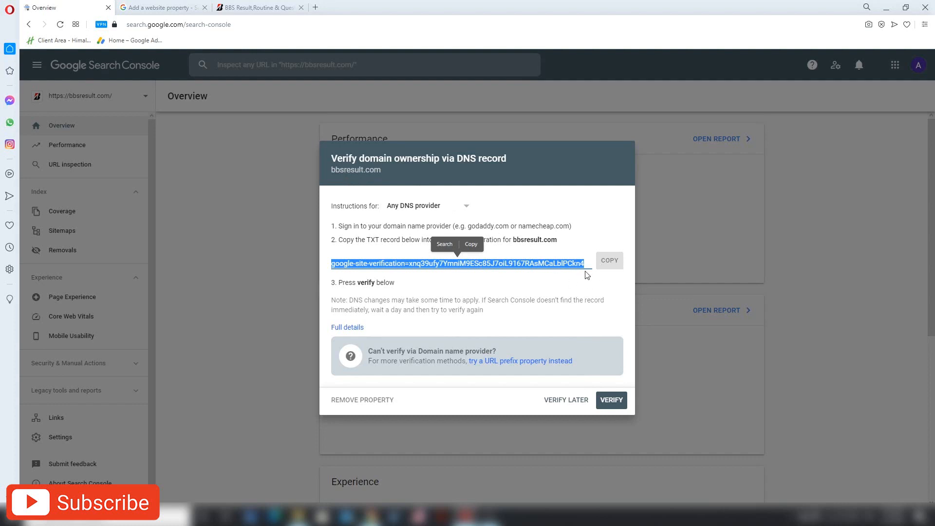
pyautogui.click(609, 262)
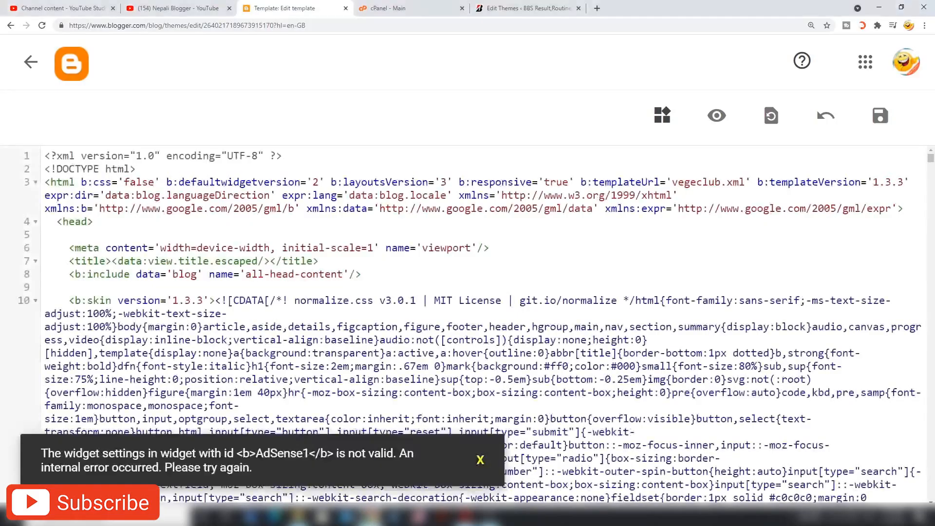
pyautogui.click(390, 7)
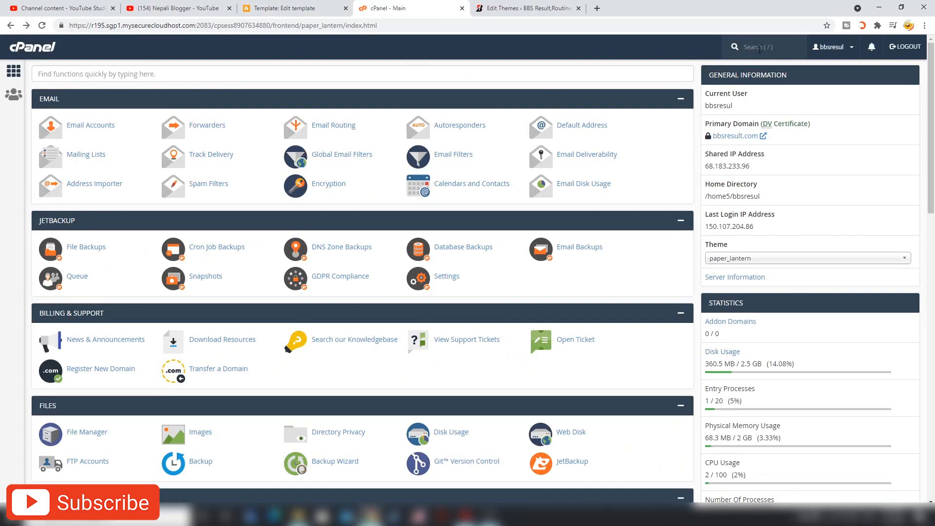
# - Zoom in on cPanel and search 'zone' to reach the Zone Editor
pyautogui.hotkey('ctrl', '+')
pyautogui.hotkey('ctrl', '+')
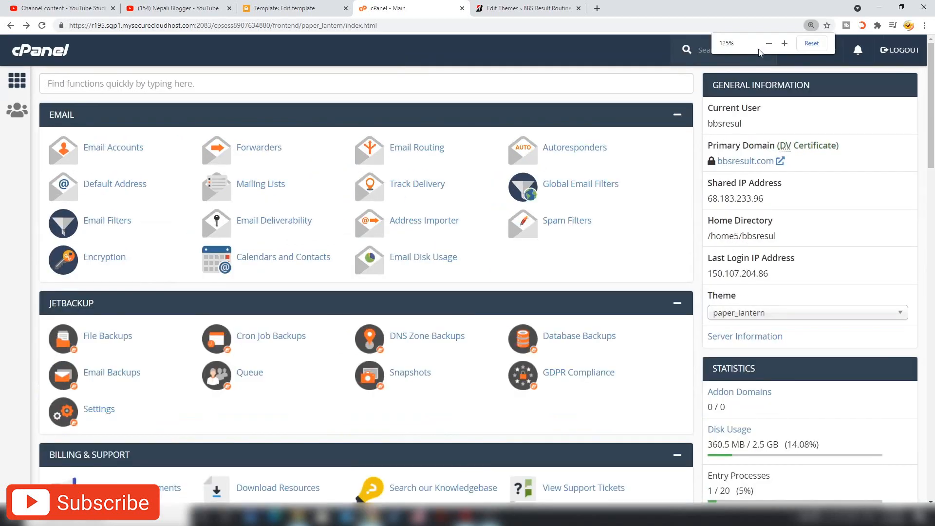
pyautogui.hotkey('ctrl', '+')
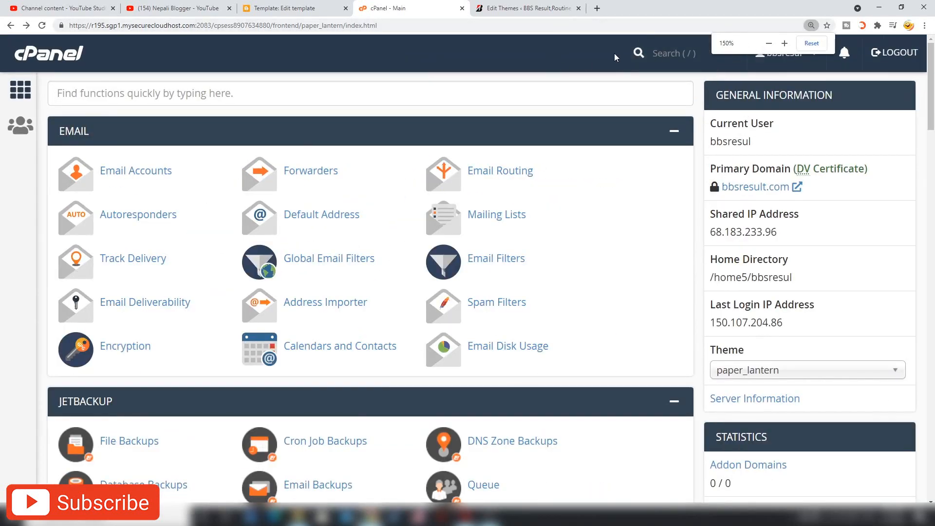
pyautogui.click(675, 58)
pyautogui.write('zone')
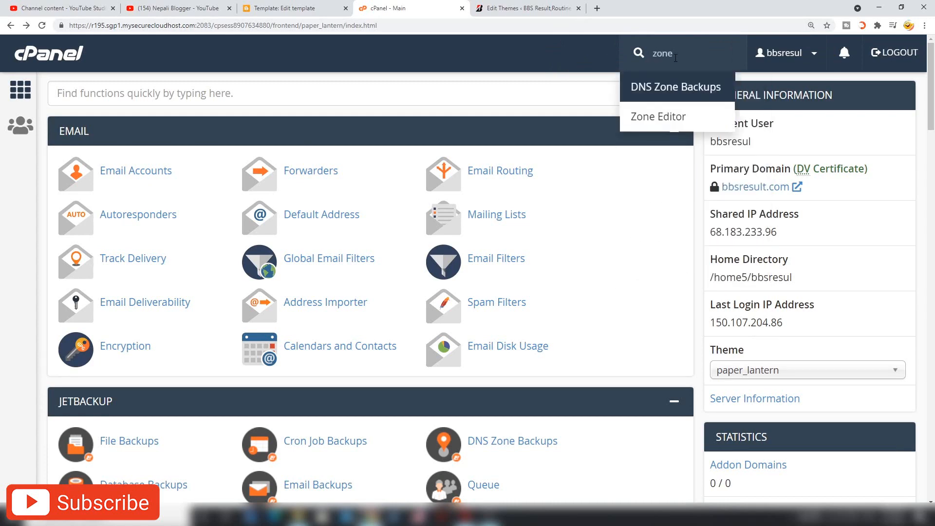
pyautogui.click(657, 125)
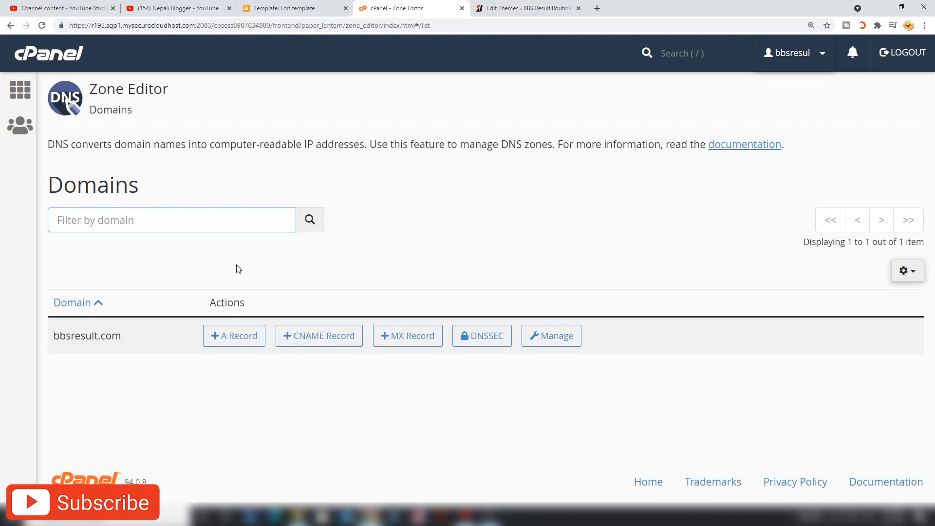
# - Manage bbsresult.com's zone, find the TXT verification record, then return to Search Console's DNS dialog
pyautogui.click(572, 339)
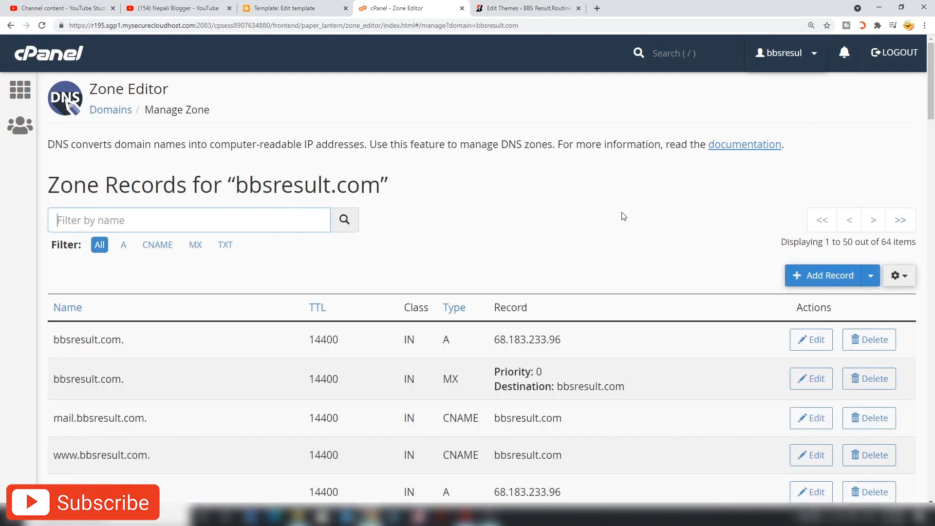
pyautogui.scroll(-1, 630, 219)
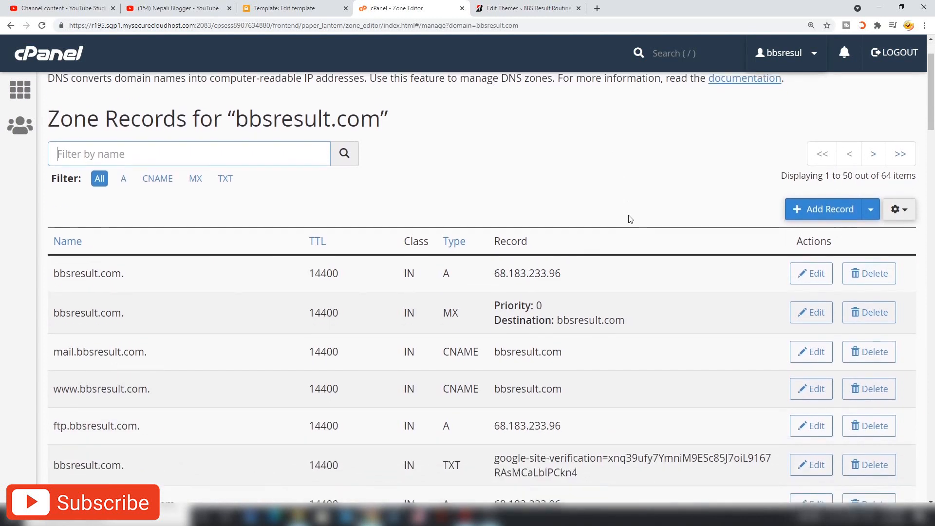
pyautogui.scroll(-1, 630, 219)
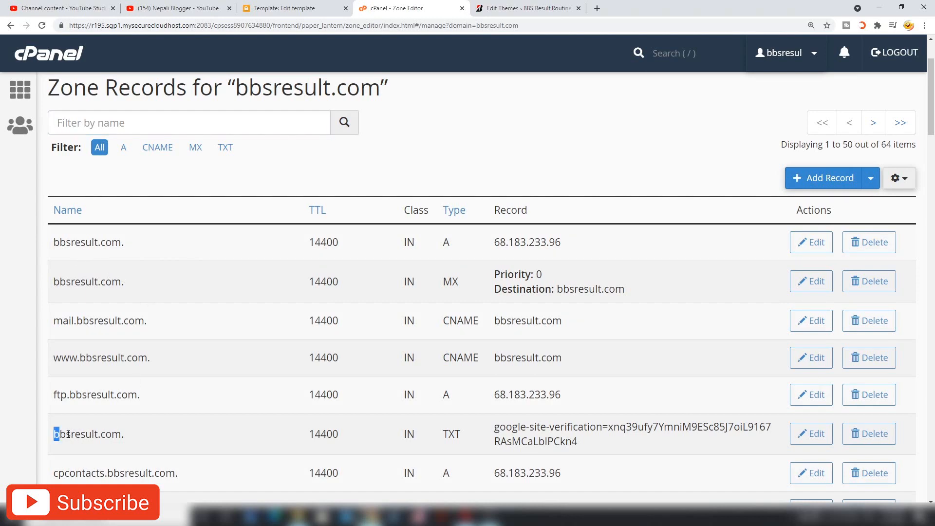
pyautogui.moveTo(53, 435); pyautogui.dragTo(138, 439)
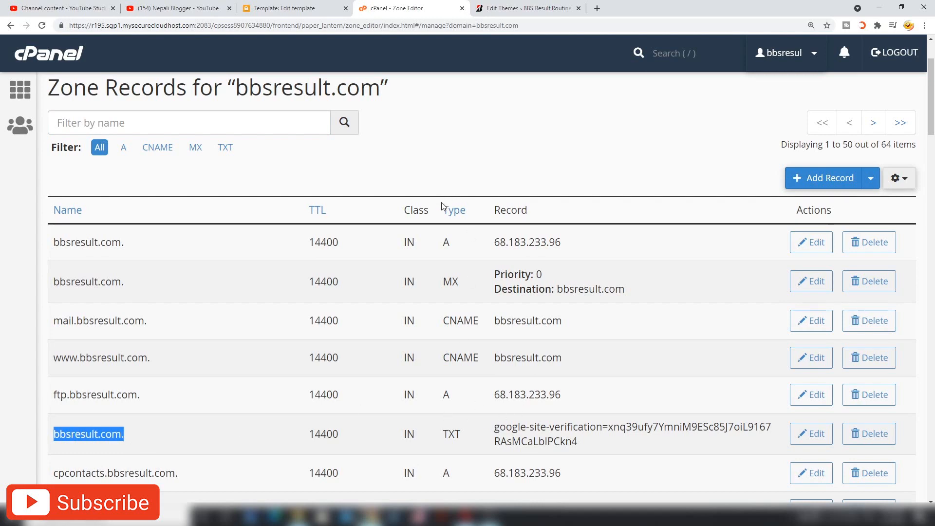
pyautogui.moveTo(438, 208); pyautogui.dragTo(467, 215)
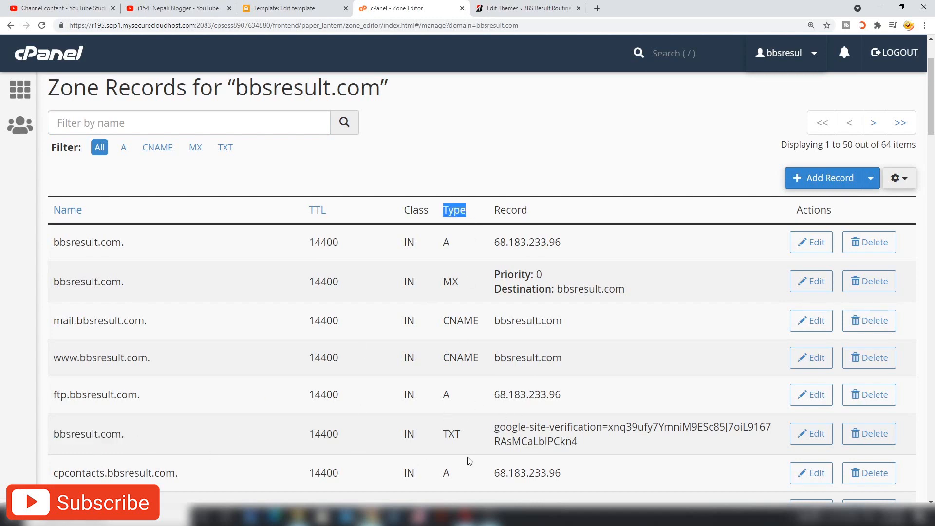
pyautogui.moveTo(441, 435); pyautogui.dragTo(462, 438)
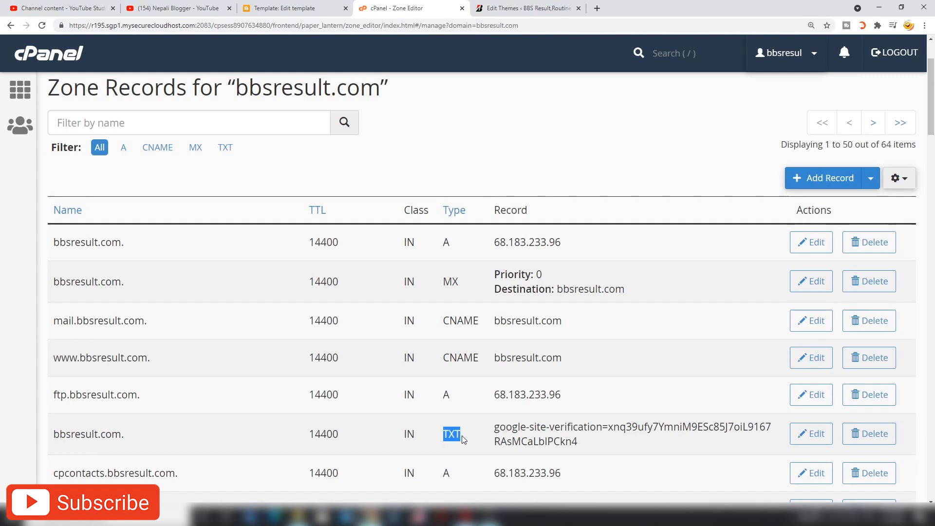
pyautogui.click(461, 436)
pyautogui.moveTo(53, 435); pyautogui.dragTo(160, 442)
pyautogui.doubleClick(452, 436)
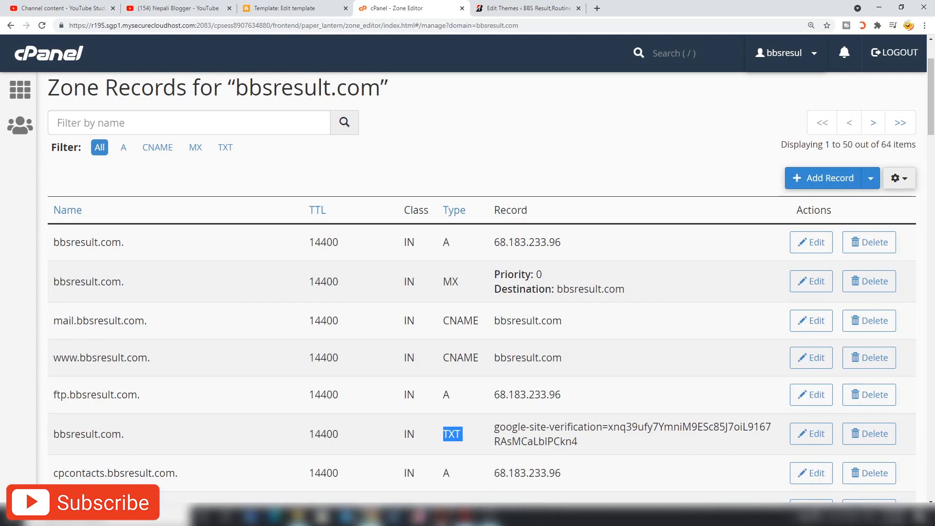
pyautogui.click(465, 516)
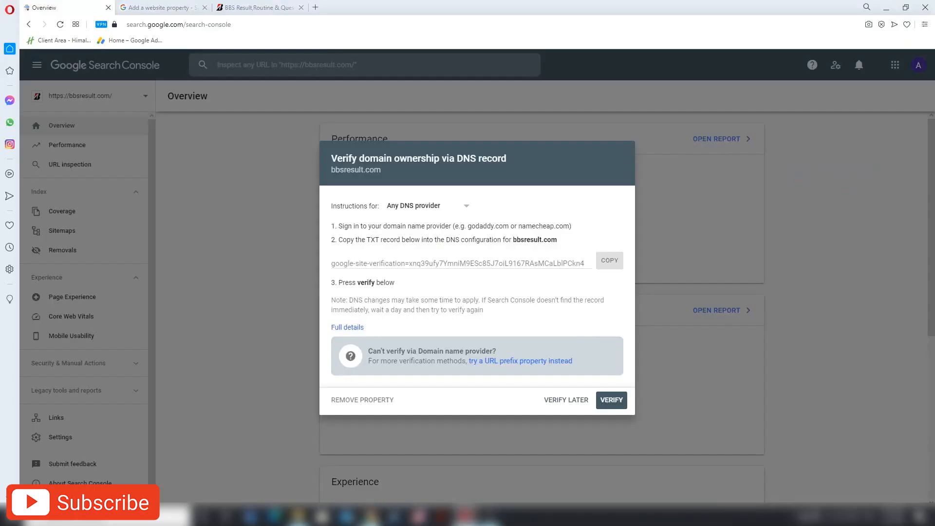
# - Run VERIFY for bbsresult.com, note only the SPF TXT record was found, and go back to cPanel
pyautogui.click(609, 400)
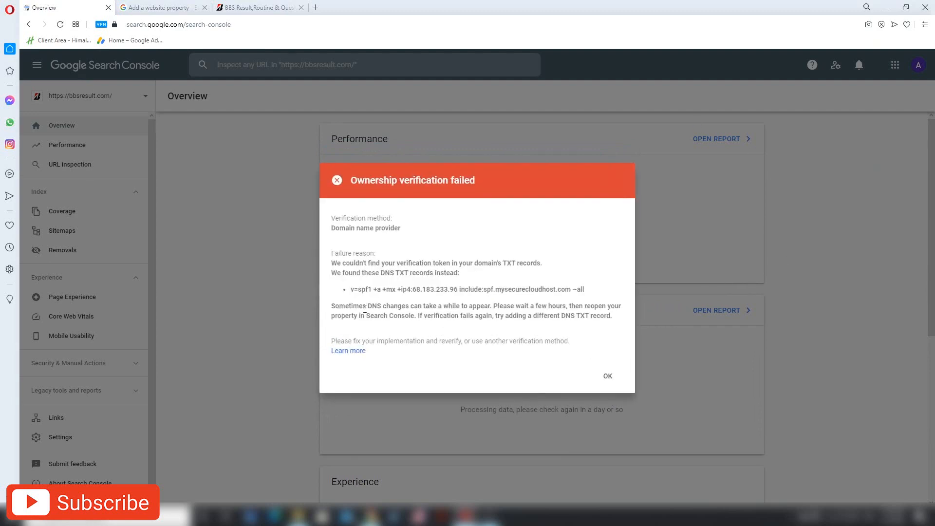
pyautogui.moveTo(351, 289); pyautogui.dragTo(610, 292)
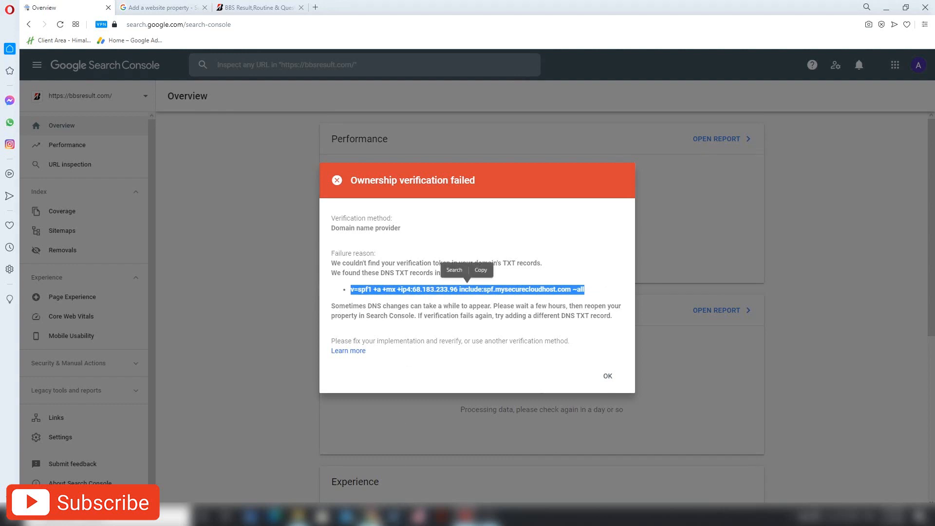
pyautogui.click(372, 516)
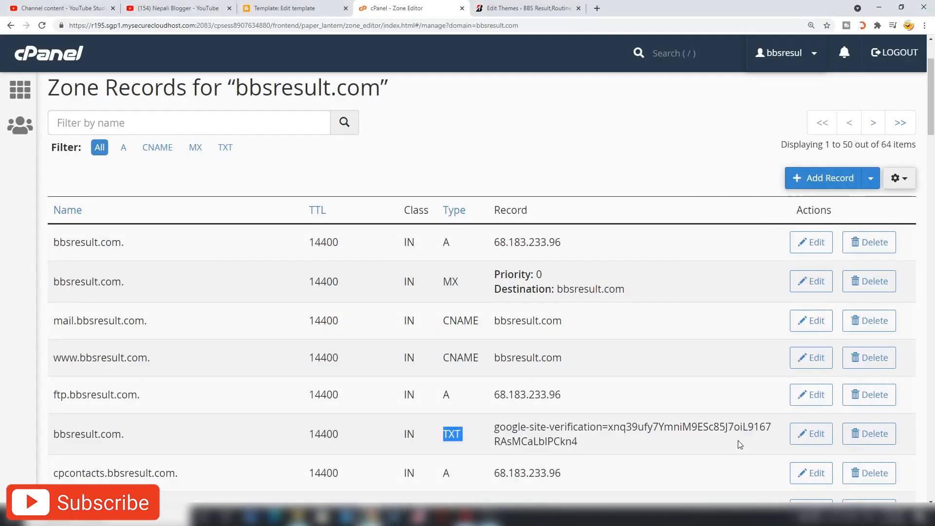
# - Edit the google-site-verification TXT record and save it with the value unchanged
pyautogui.click(810, 435)
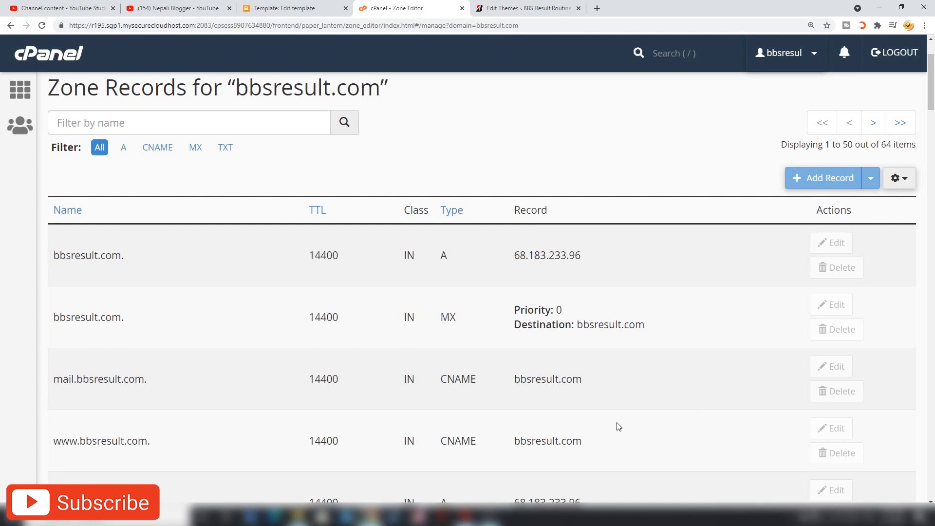
pyautogui.scroll(-1, 615, 426)
pyautogui.scroll(2, 612, 427)
pyautogui.scroll(-2, 613, 426)
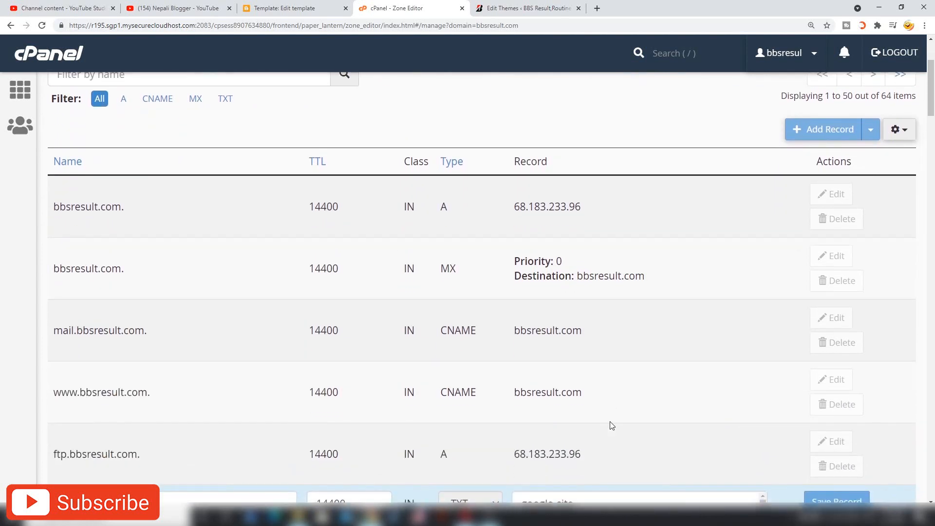
pyautogui.scroll(-2, 612, 426)
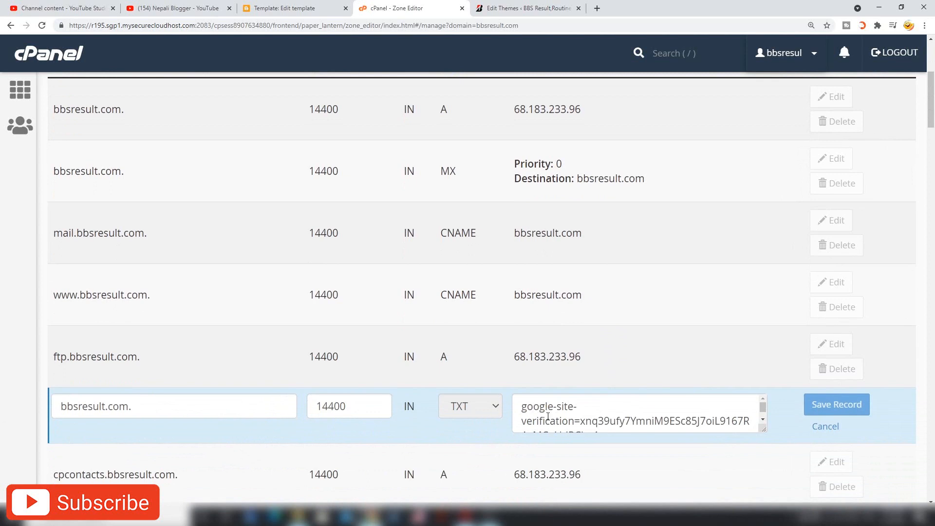
pyautogui.click(594, 415)
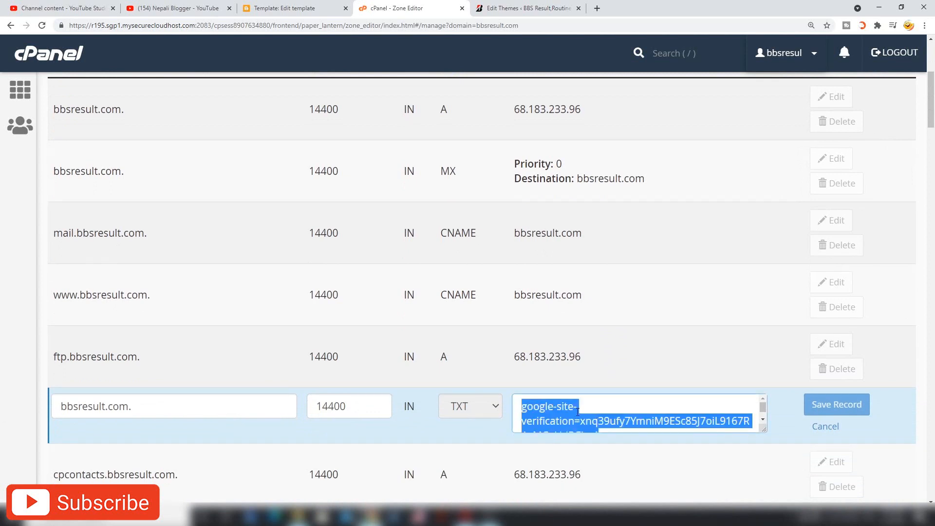
pyautogui.scroll(-1, 669, 407)
pyautogui.scroll(1, 669, 409)
pyautogui.click(830, 405)
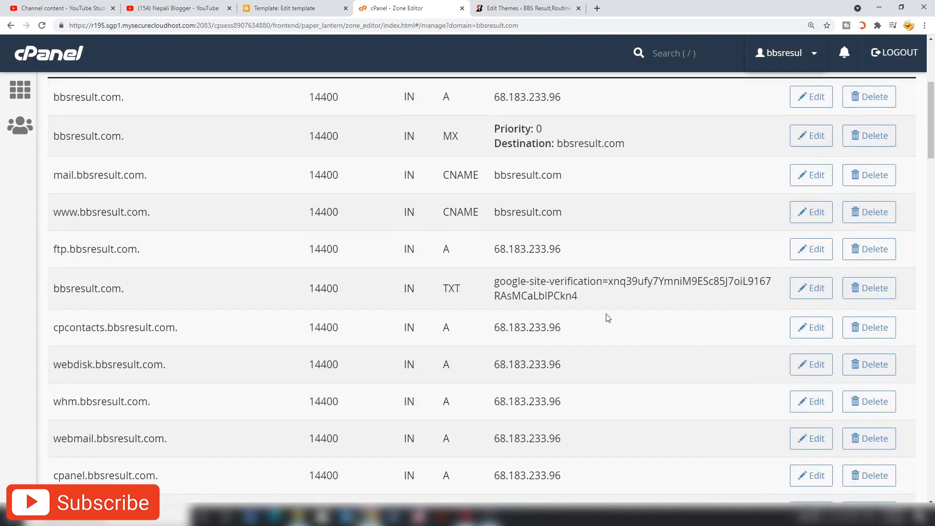
# - Review the saved TXT record's type and verification value in the zone list
pyautogui.moveTo(493, 280); pyautogui.dragTo(609, 304)
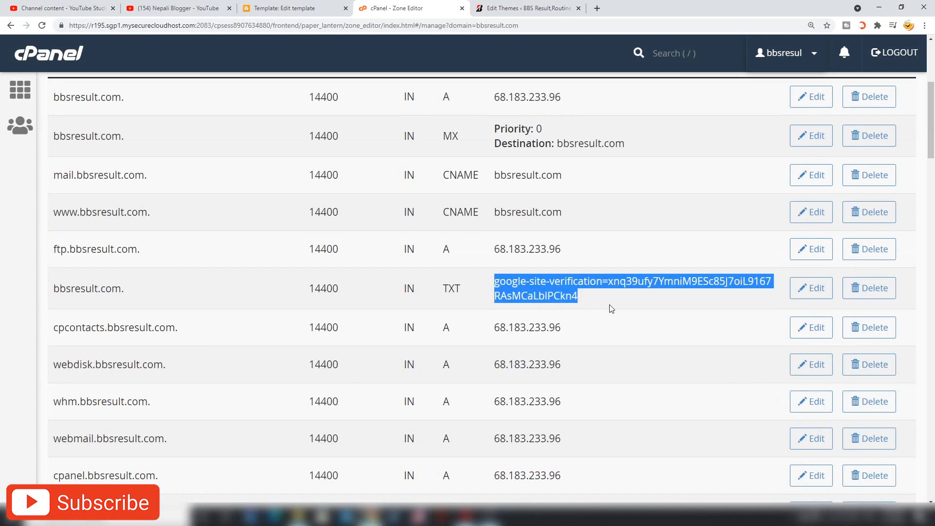
pyautogui.click(599, 308)
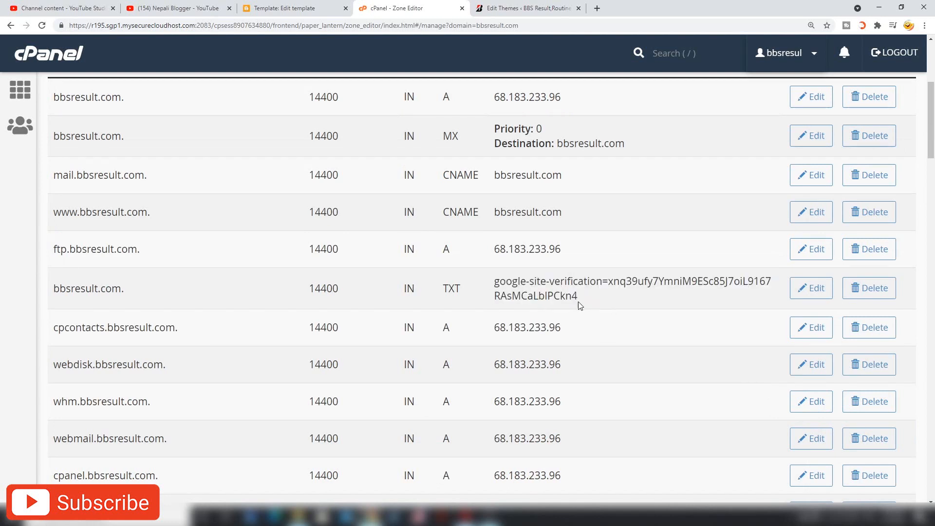
pyautogui.moveTo(578, 299); pyautogui.dragTo(487, 285)
pyautogui.moveTo(126, 288); pyautogui.dragTo(33, 268)
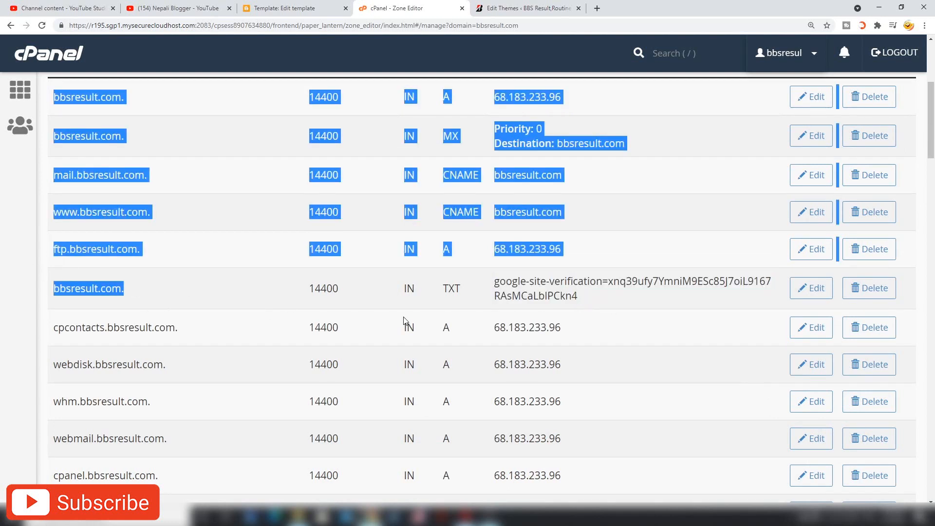
pyautogui.moveTo(445, 295); pyautogui.dragTo(483, 294)
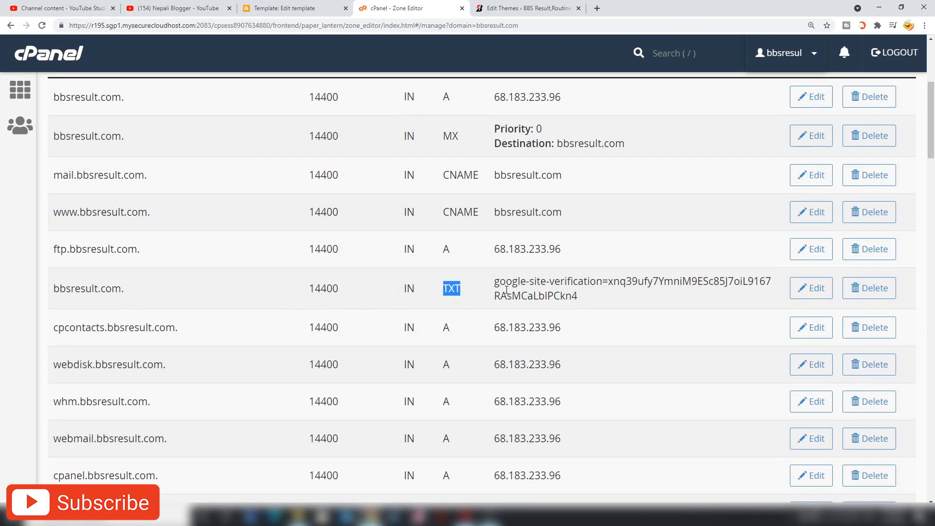
pyautogui.scroll(2, 506, 290)
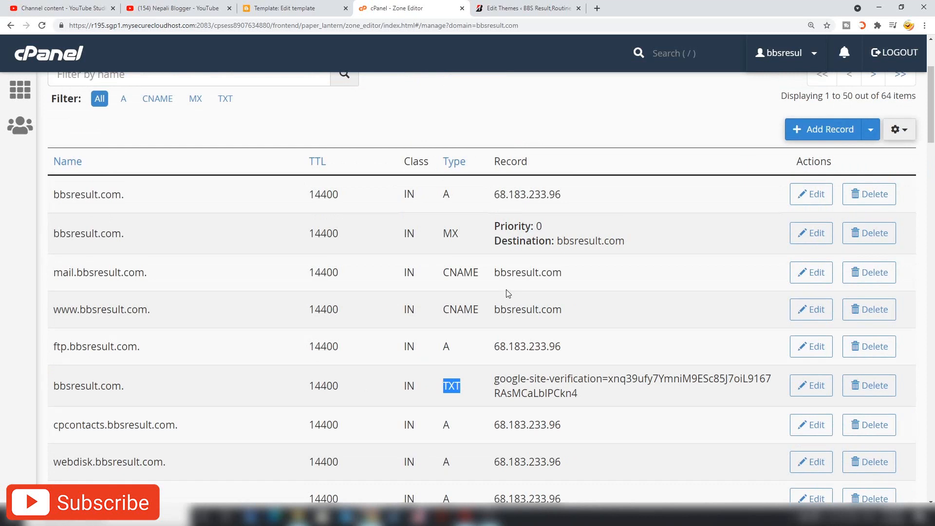
# - Read the DNS-propagation advice and help article, then close the verification-failed notice
pyautogui.click(466, 517)
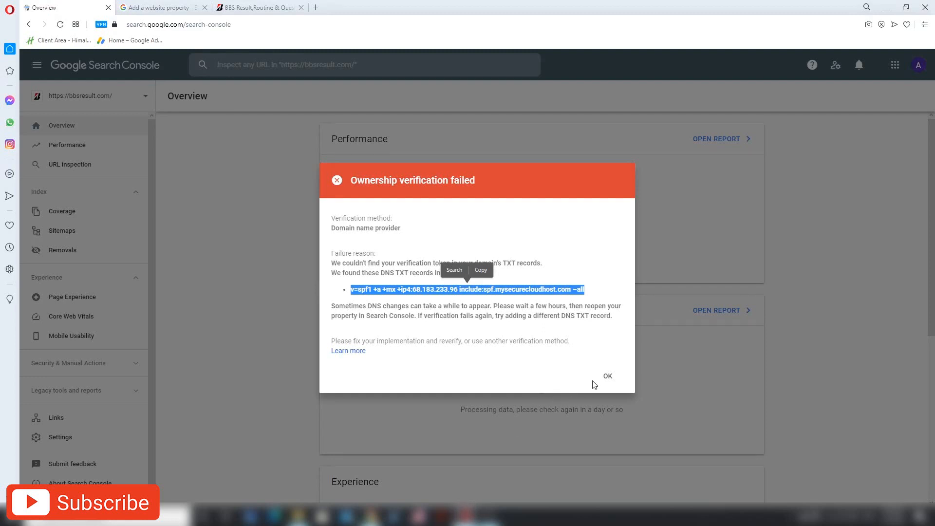
pyautogui.click(351, 179)
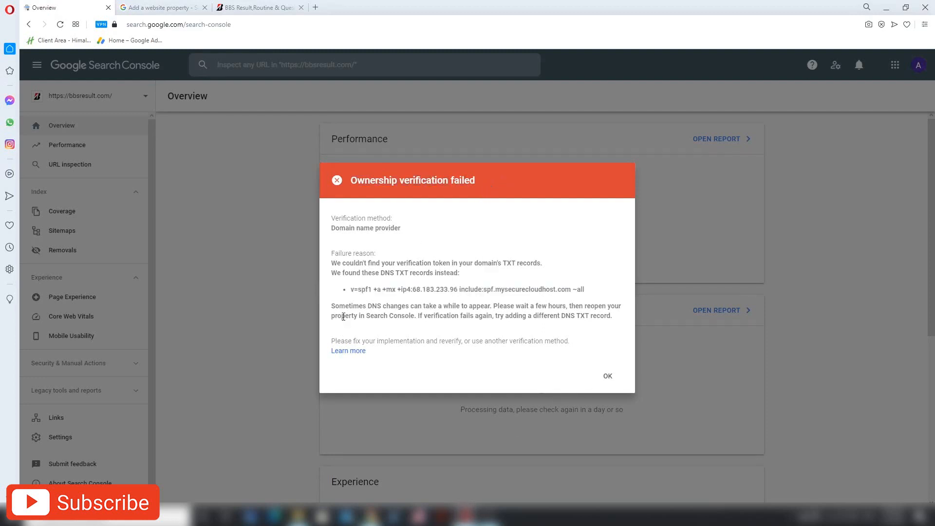
pyautogui.moveTo(332, 306); pyautogui.dragTo(603, 319)
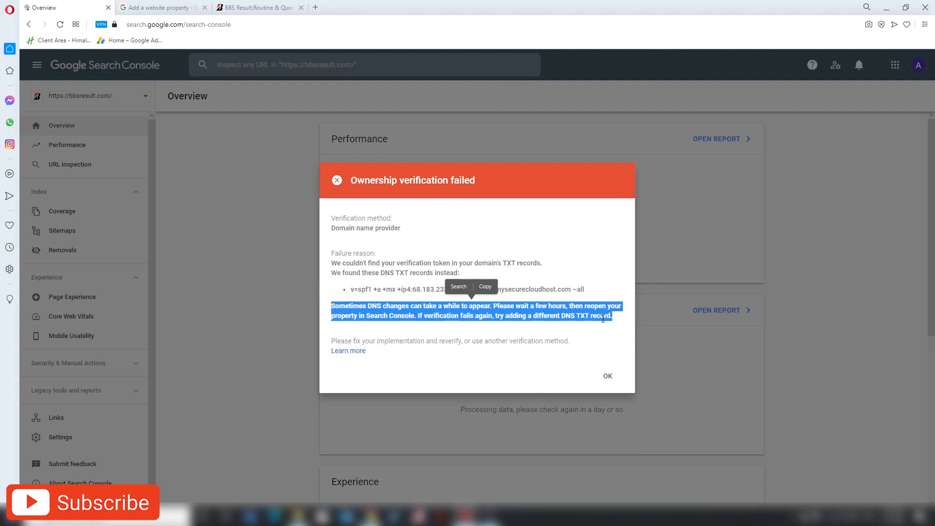
pyautogui.click(608, 349)
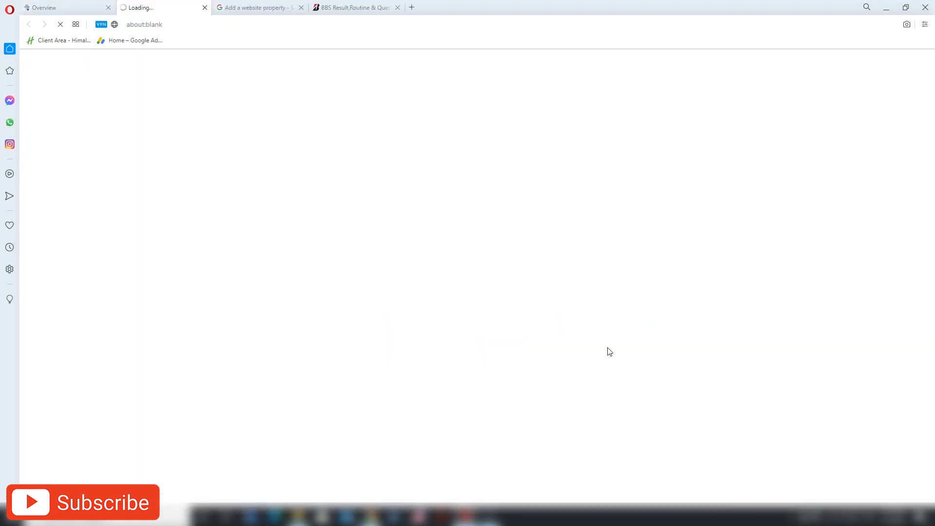
pyautogui.click(65, 6)
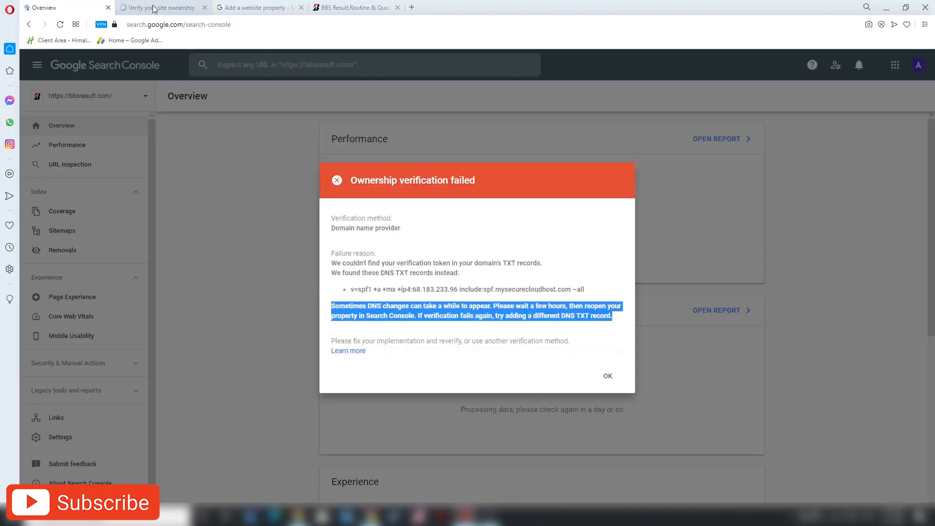
pyautogui.click(433, 371)
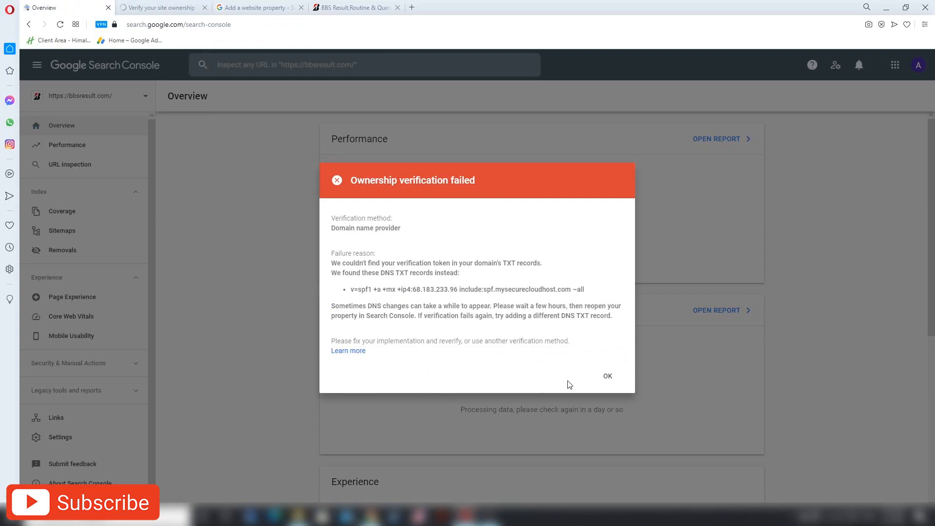
pyautogui.click(615, 376)
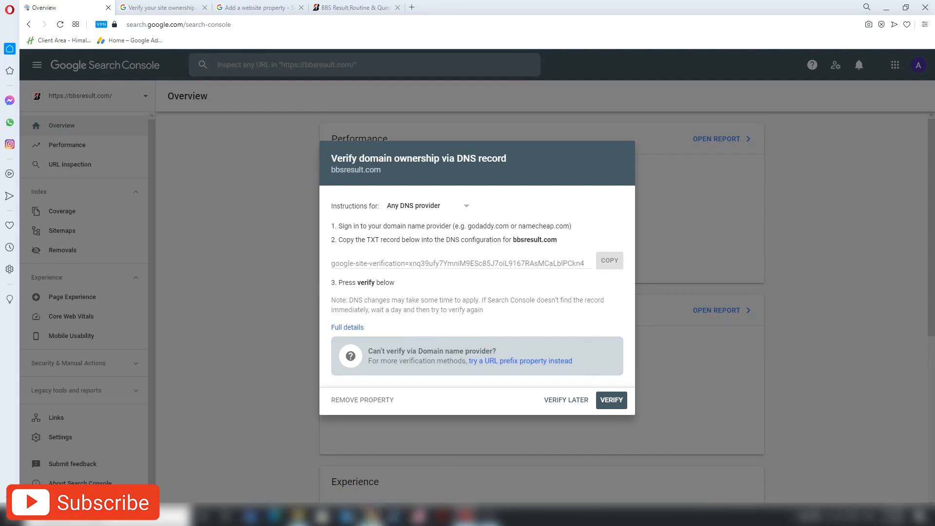
# - Back in cPanel's Zone Editor, check the existing TXT row and start a new record
pyautogui.click(376, 515)
pyautogui.doubleClick(452, 386)
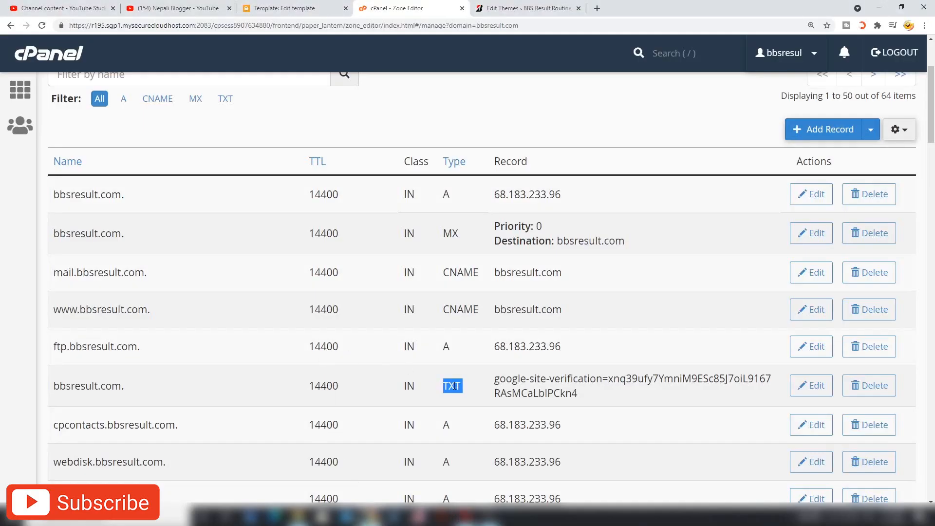
pyautogui.moveTo(145, 401); pyautogui.dragTo(340, 389)
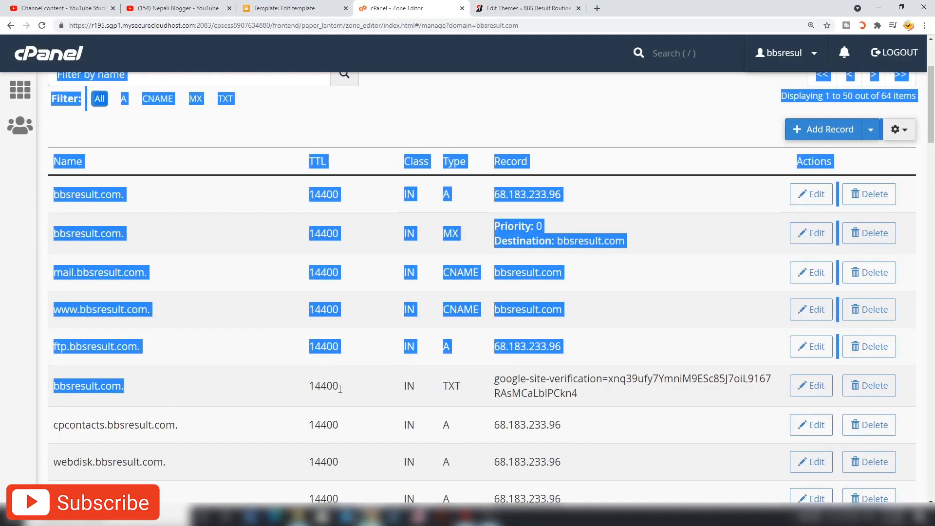
pyautogui.doubleClick(455, 388)
pyautogui.click(467, 390)
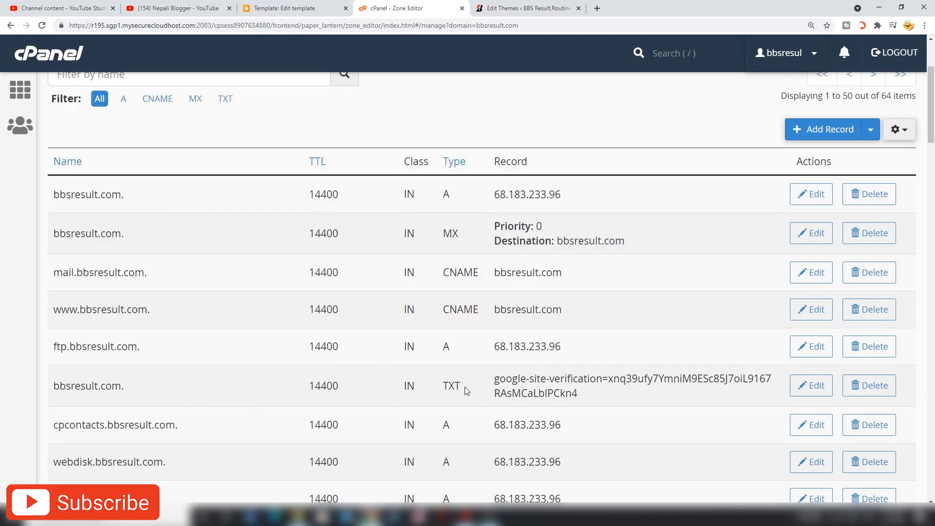
pyautogui.click(828, 131)
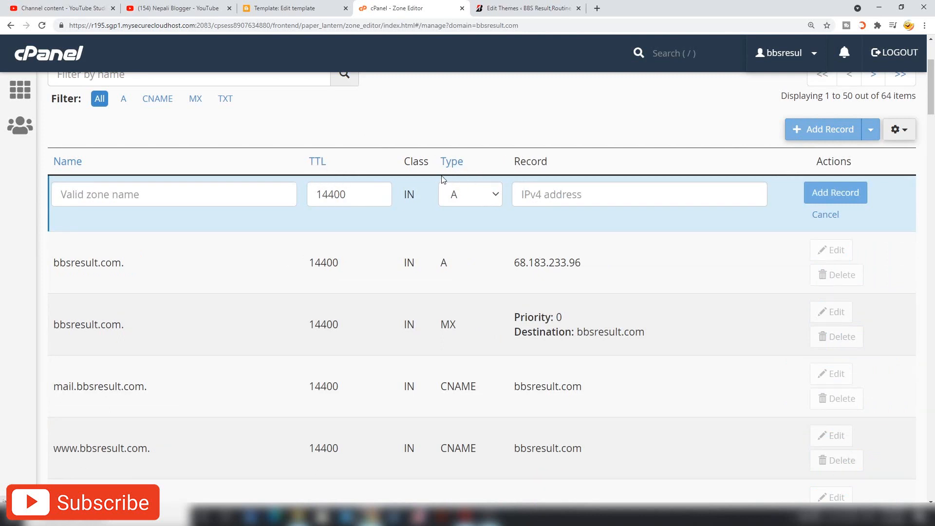
# - Fill the new record as TXT named bbsresult.com with the pasted Google verification token
pyautogui.click(481, 197)
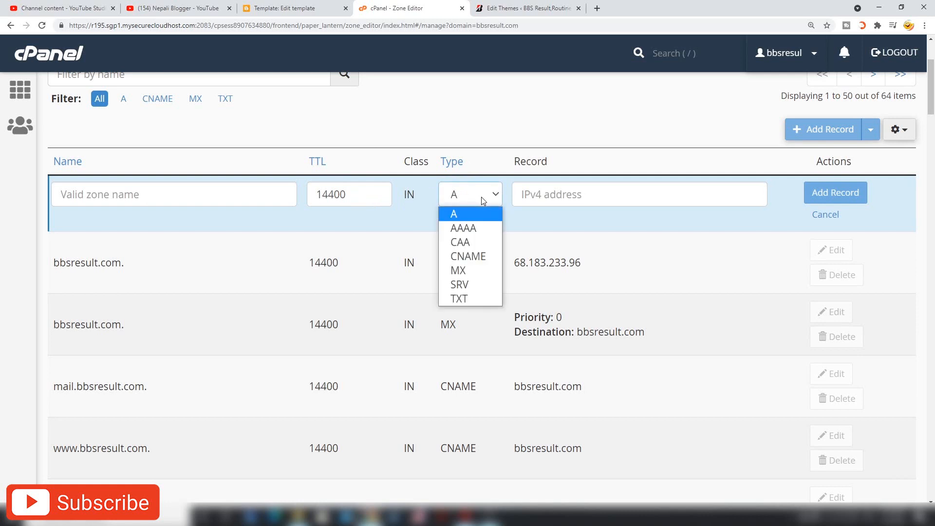
pyautogui.click(470, 298)
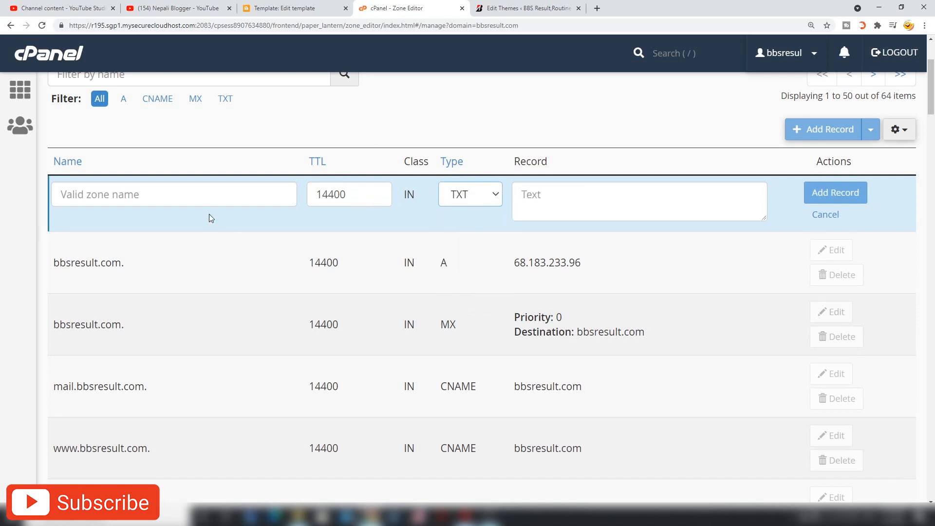
pyautogui.click(206, 198)
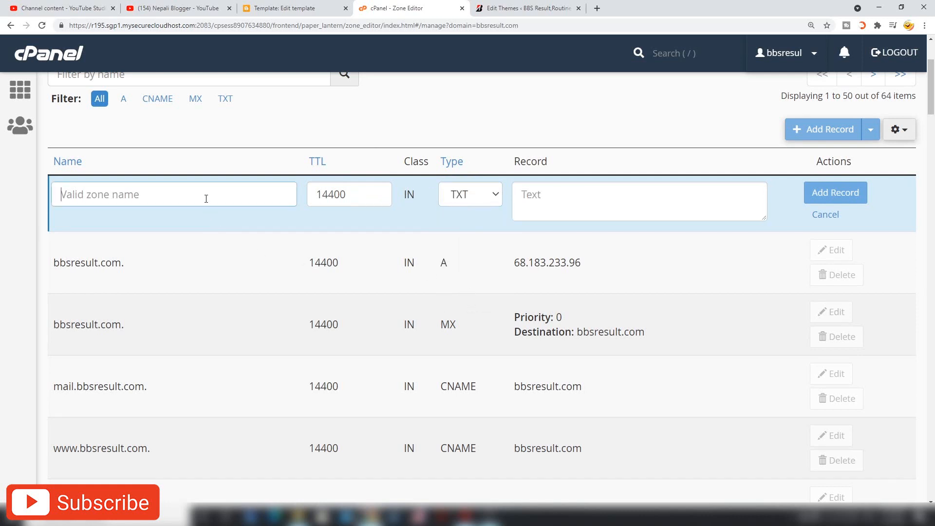
pyautogui.write('bbsresult.com')
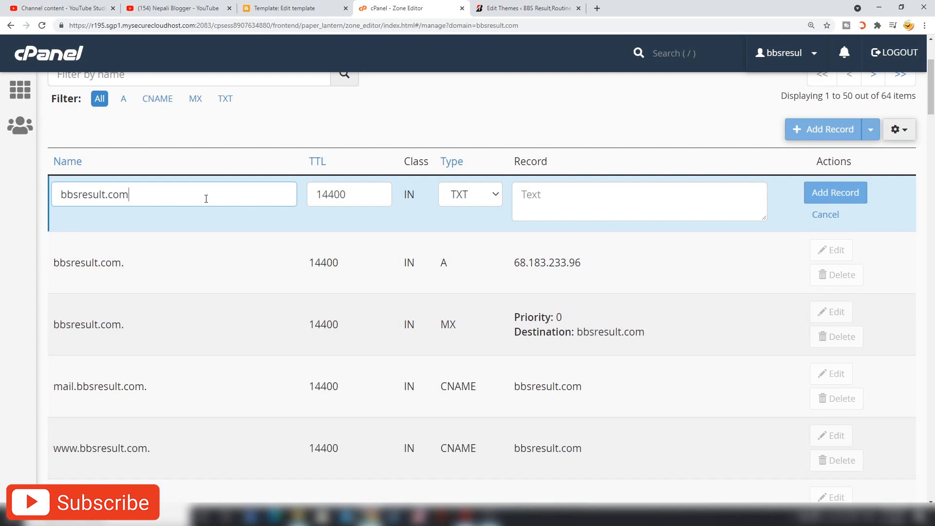
pyautogui.write('.')
pyautogui.rightClick(516, 192)
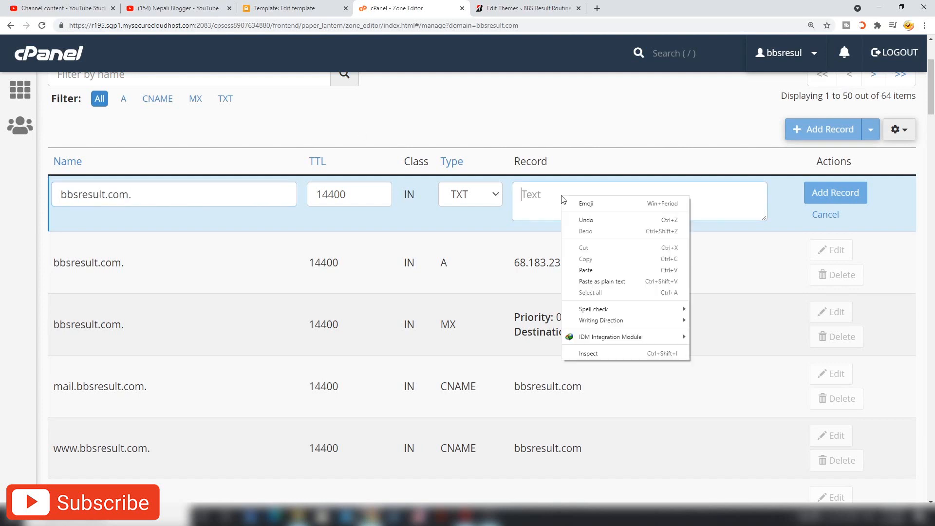
pyautogui.click(566, 267)
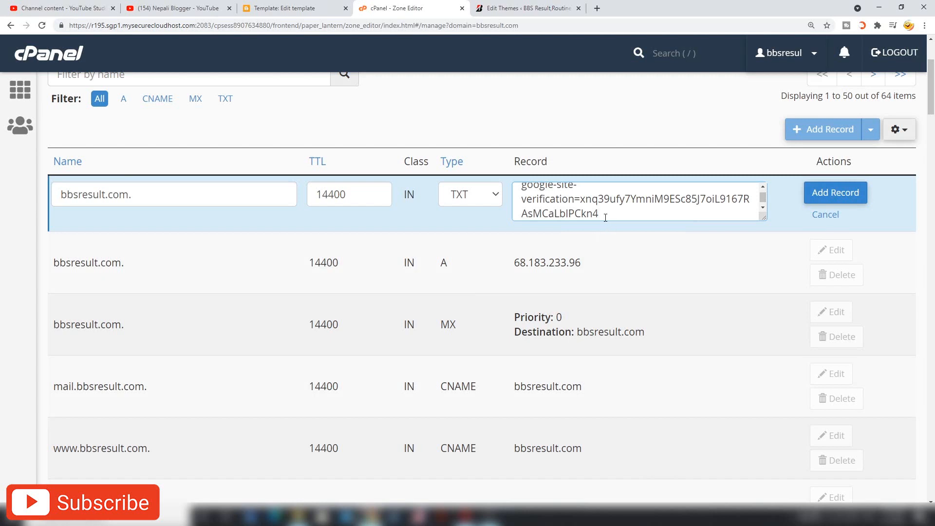
pyautogui.moveTo(178, 194); pyautogui.dragTo(52, 195)
pyautogui.press('BackSpace')
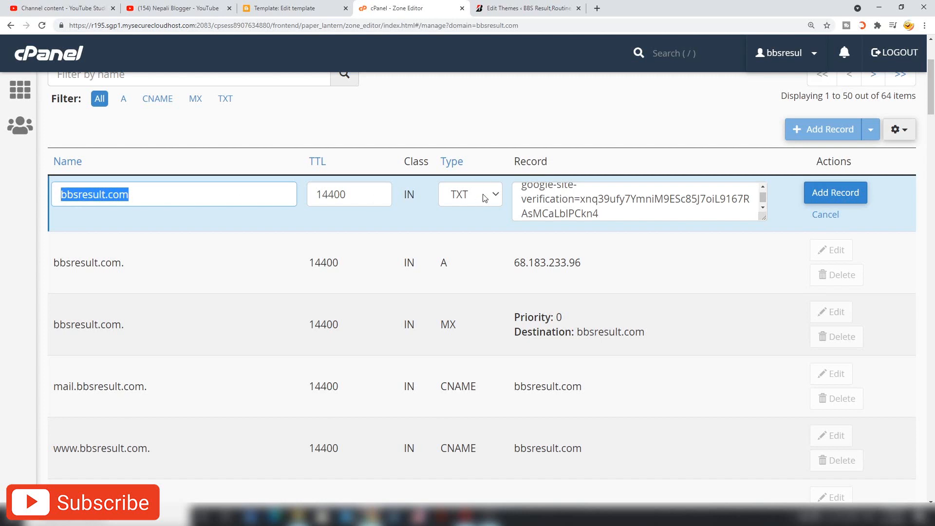
pyautogui.click(560, 199)
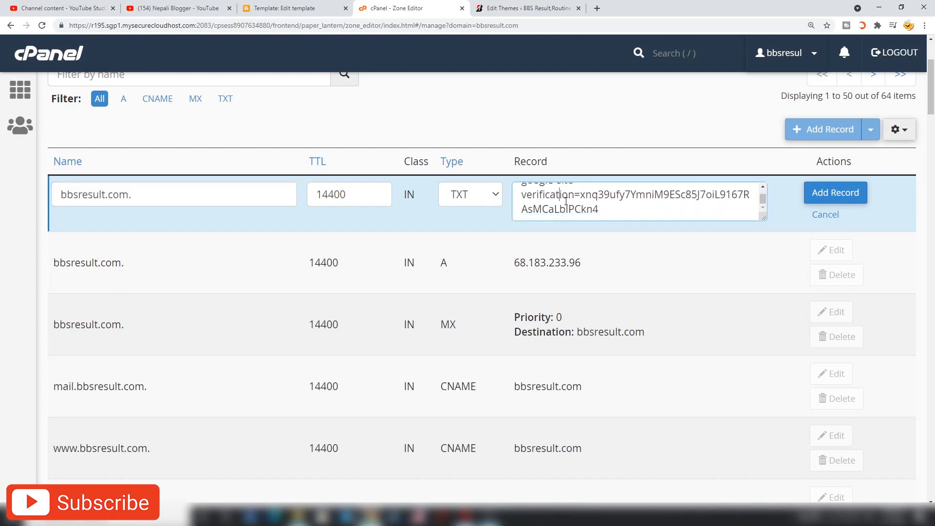
pyautogui.scroll(1, 613, 210)
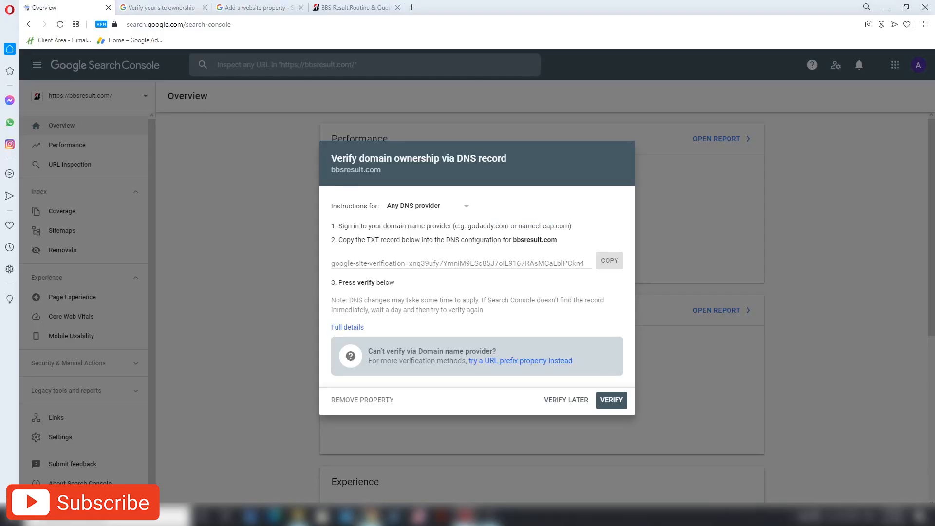
# - Compare against Search Console's token, cancel the duplicate record, and return to Search Console
pyautogui.click(465, 515)
pyautogui.moveTo(332, 264); pyautogui.dragTo(615, 267)
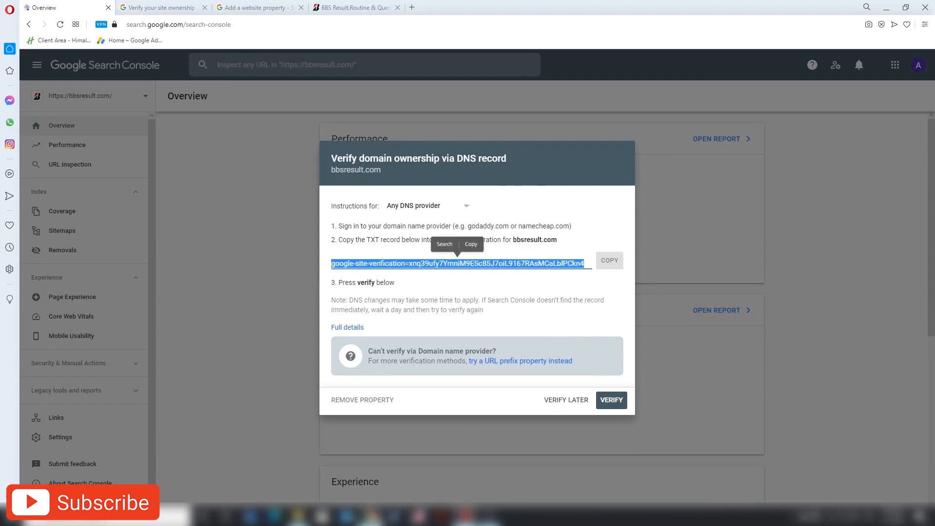
pyautogui.click(368, 515)
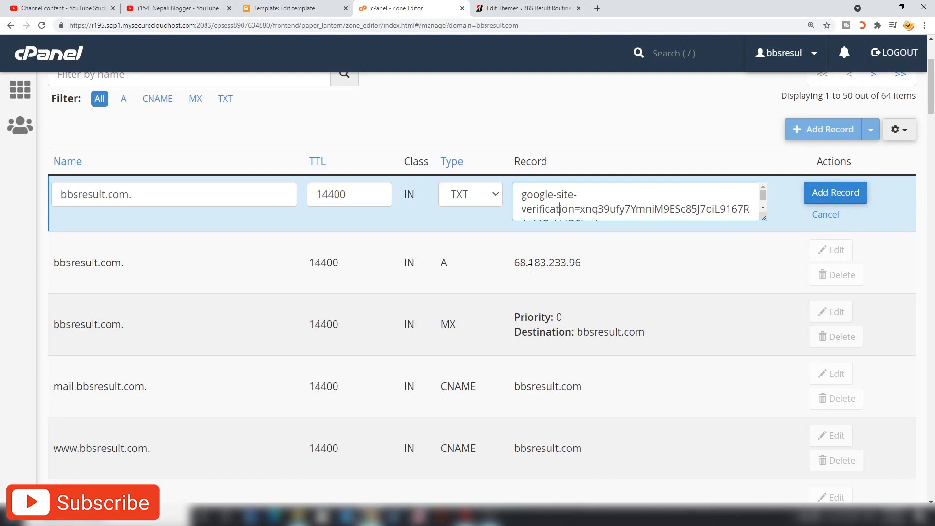
pyautogui.doubleClick(99, 325)
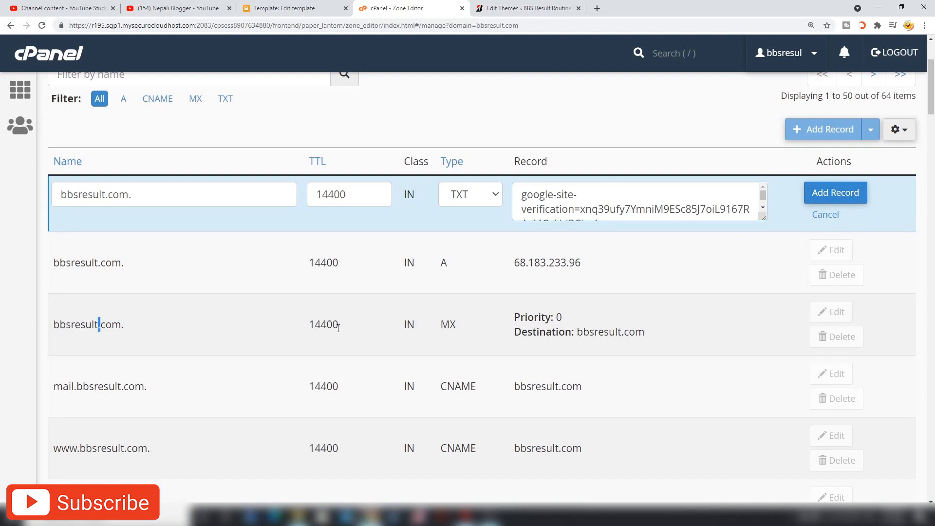
pyautogui.scroll(2, 339, 329)
pyautogui.click(819, 313)
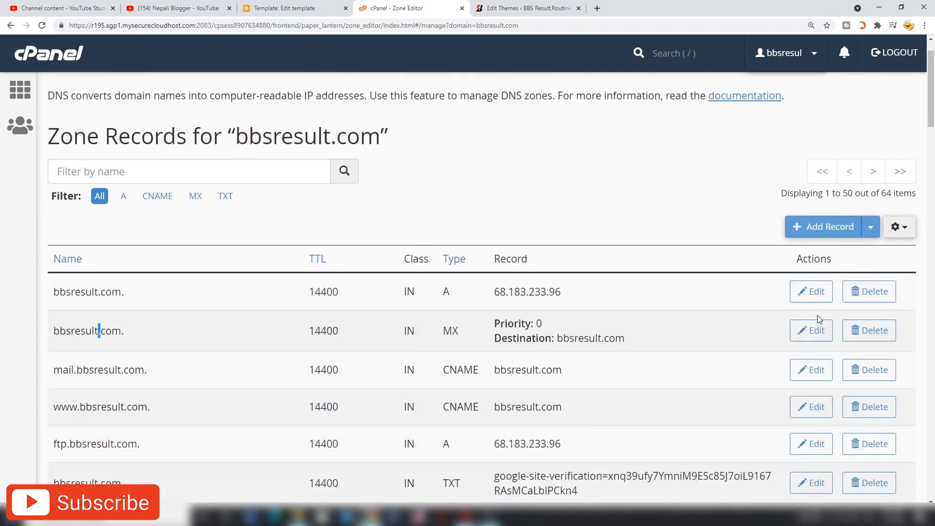
pyautogui.scroll(-1, 625, 273)
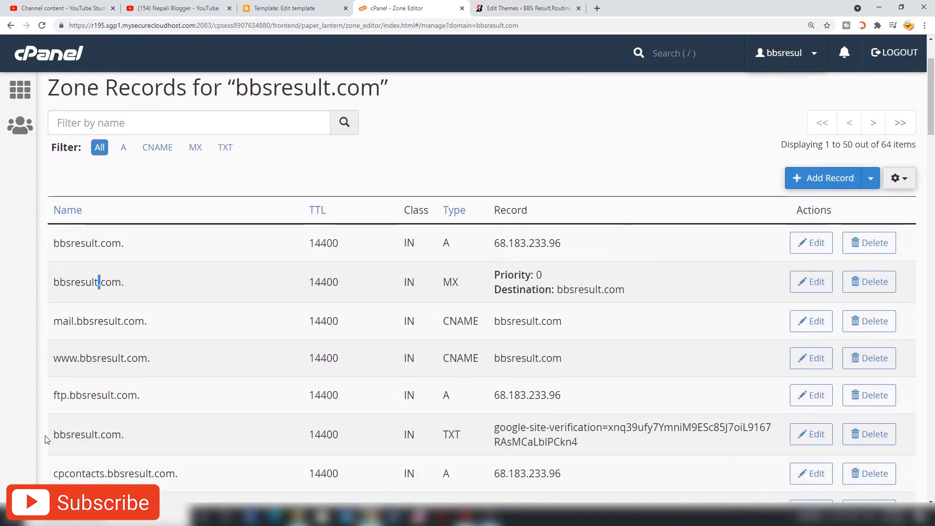
pyautogui.moveTo(47, 440); pyautogui.dragTo(708, 448)
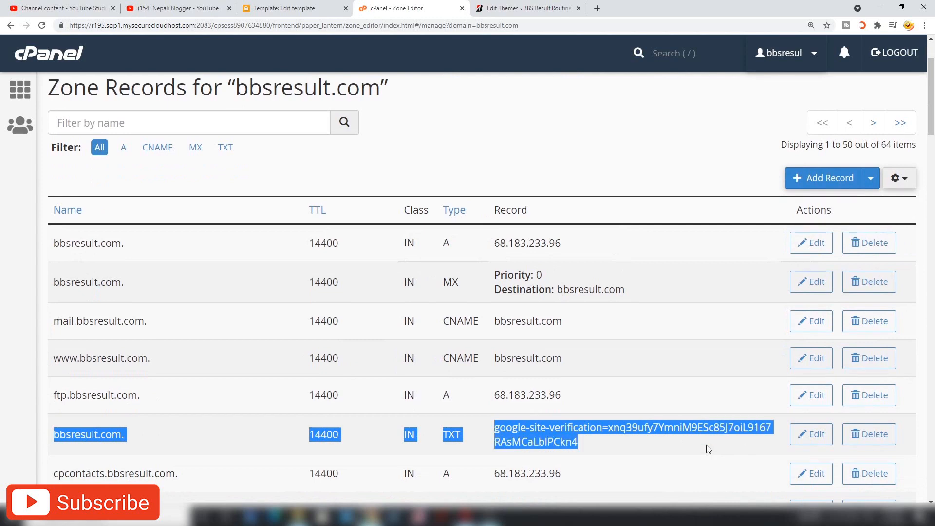
pyautogui.click(658, 160)
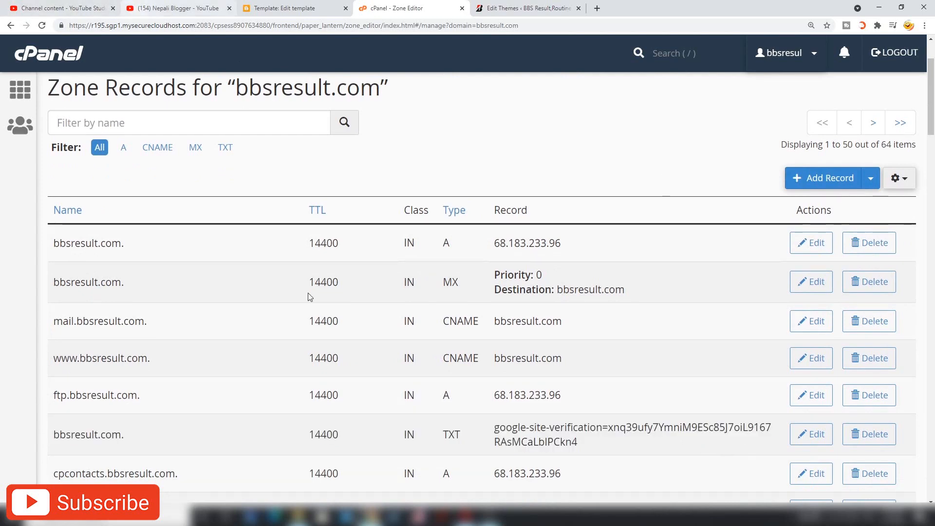
pyautogui.click(466, 516)
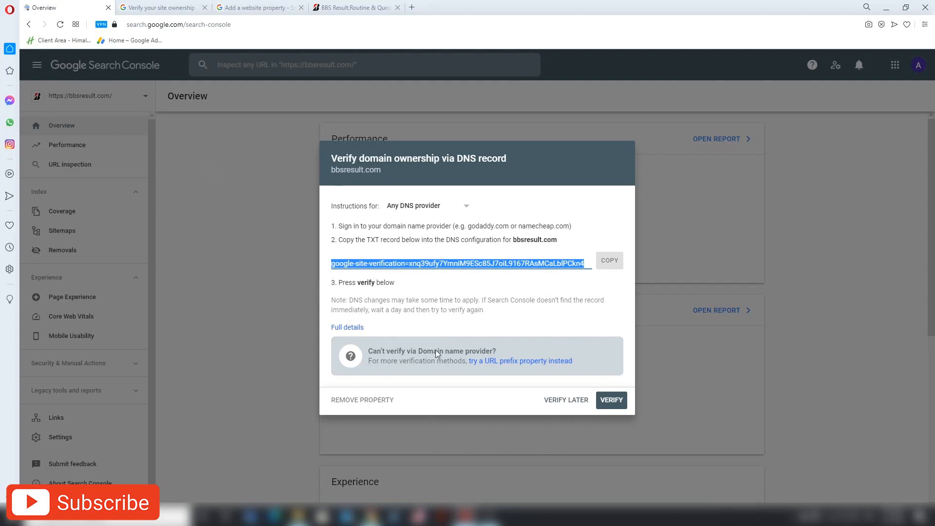
pyautogui.click(561, 399)
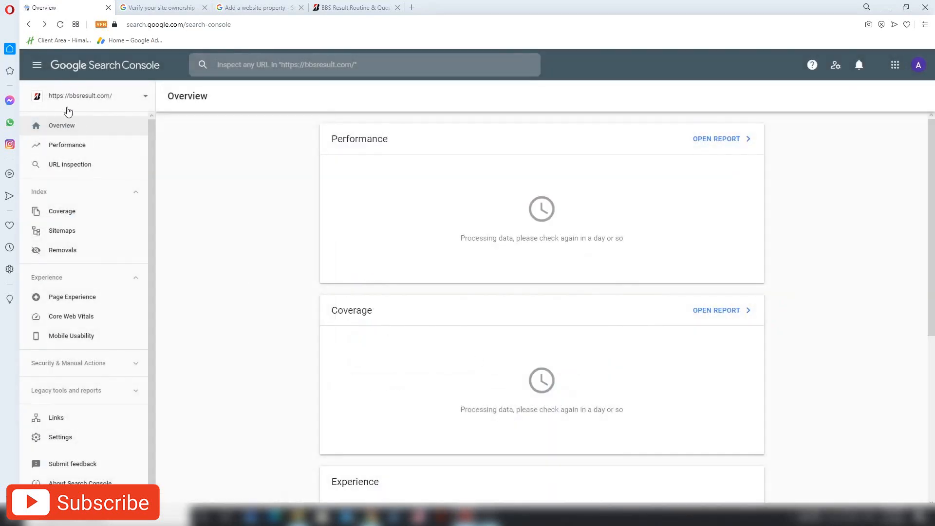
pyautogui.click(70, 145)
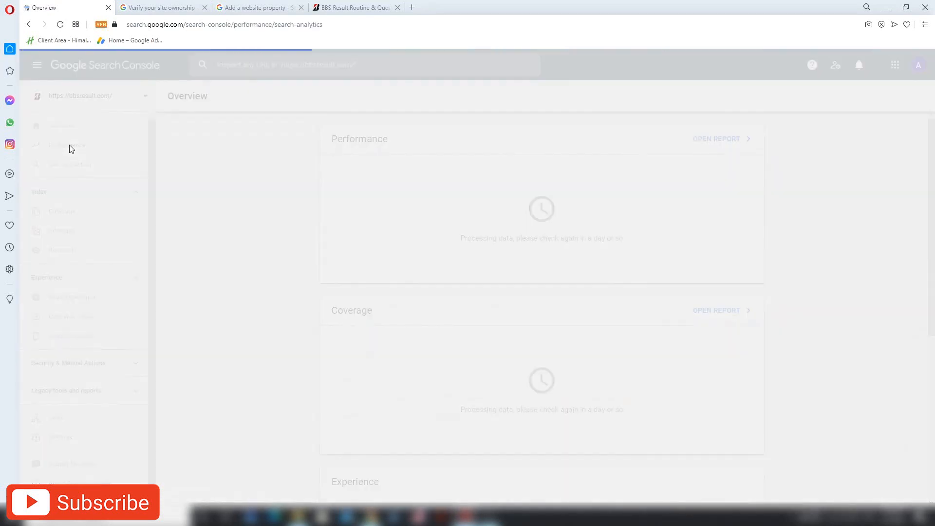